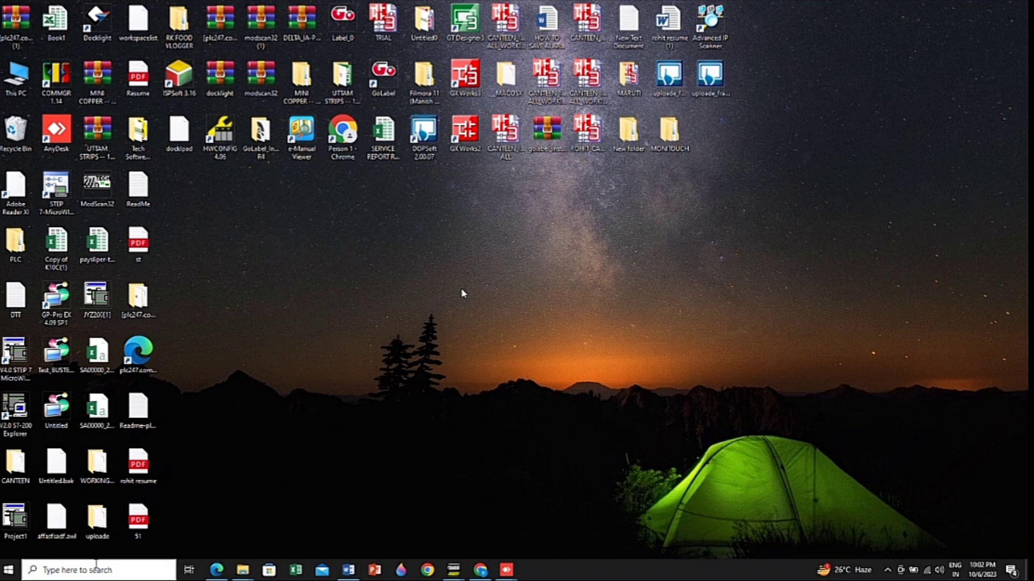
Find V-SFTV6 through the Windows search and launch it
{"action": "left_click", "coordinate": [95, 568]}
{"action": "type", "text": "V"}
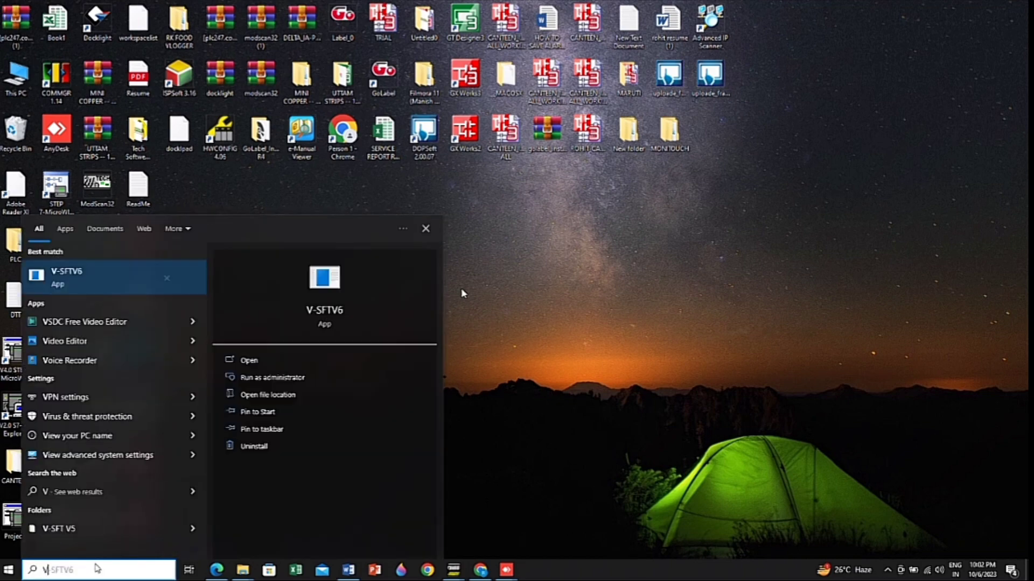
{"action": "type", "text": "-SFT"}
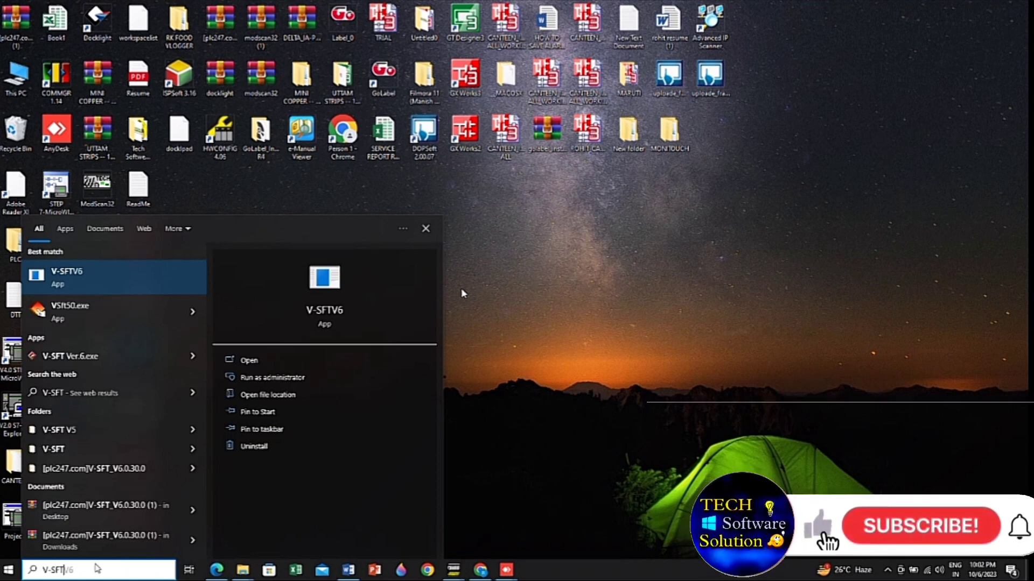
{"action": "left_click", "coordinate": [463, 293]}
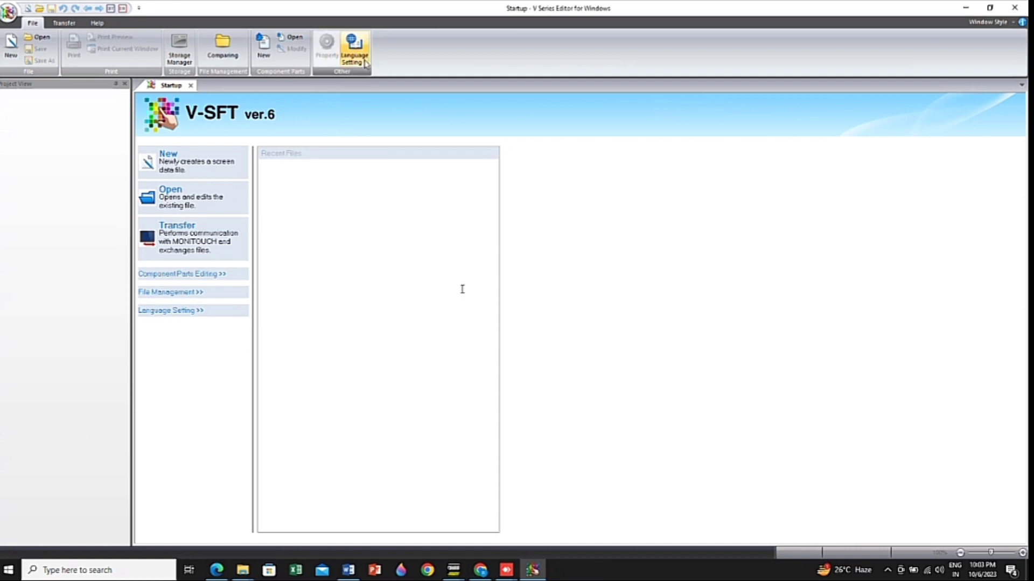
Switch the interface language to English and return it to Auto, dismissing the restart notices
{"action": "left_click", "coordinate": [366, 64]}
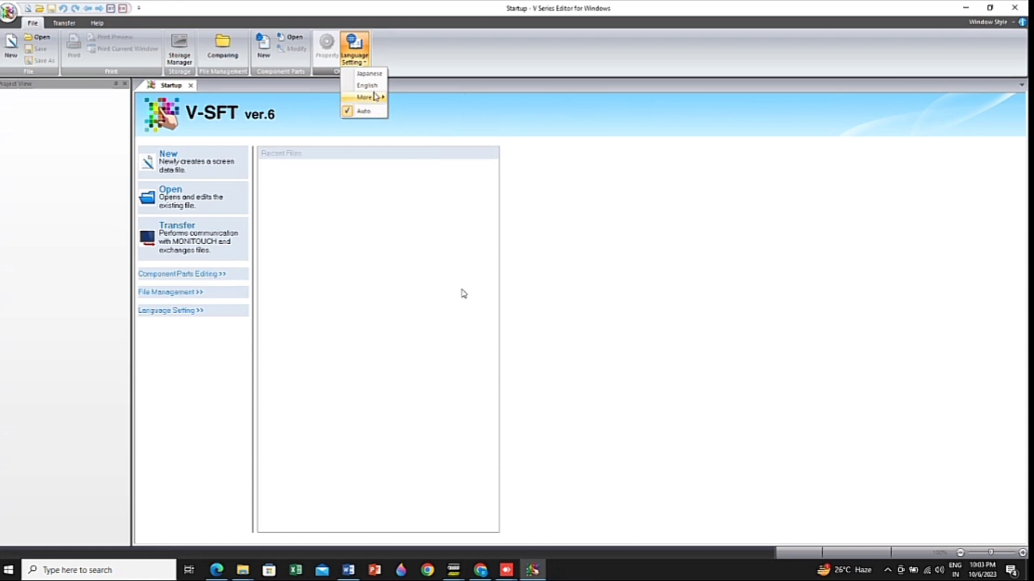
{"action": "left_click", "coordinate": [374, 89]}
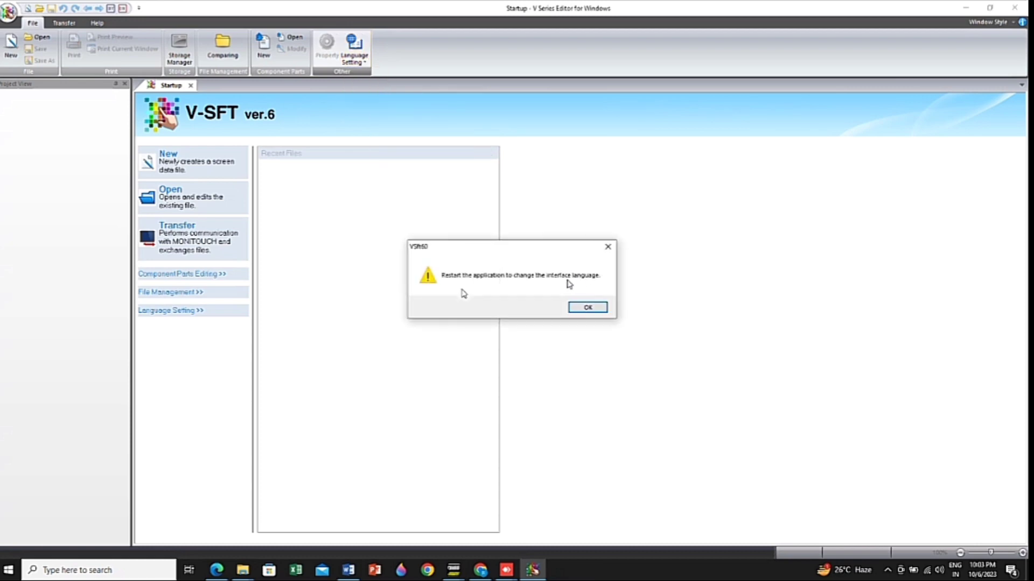
{"action": "left_click", "coordinate": [582, 307]}
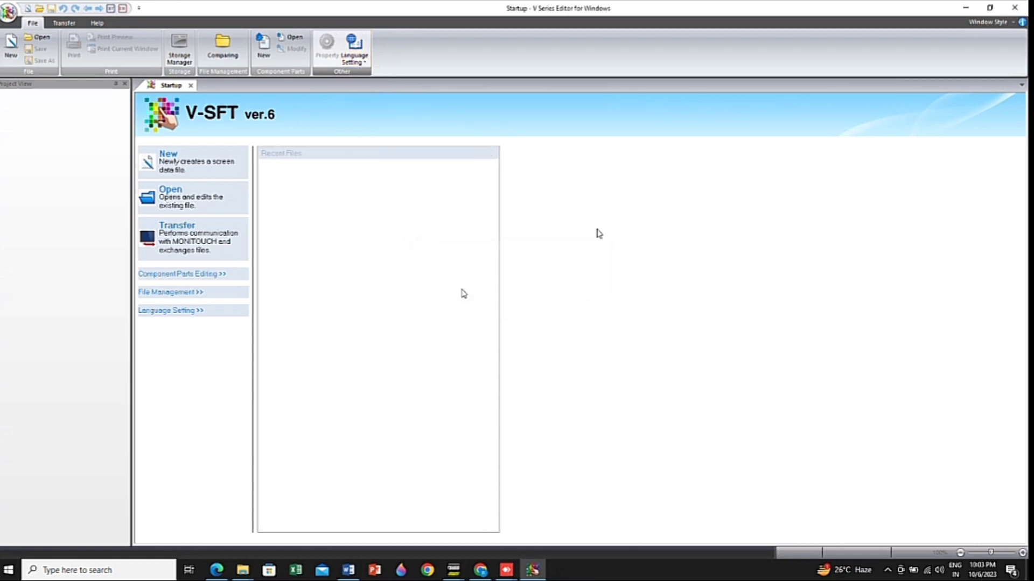
{"action": "left_click", "coordinate": [355, 53]}
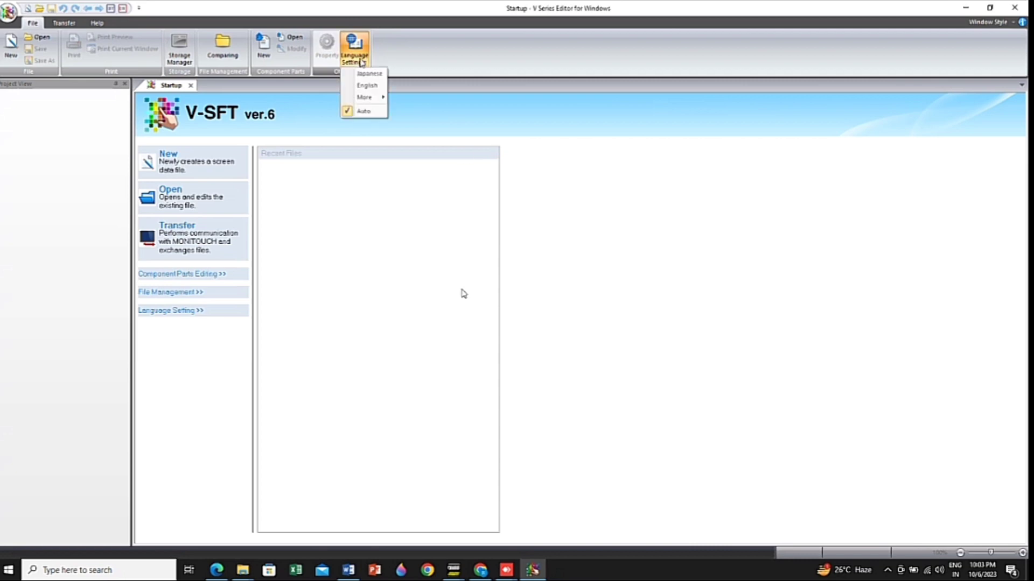
{"action": "left_click", "coordinate": [368, 111]}
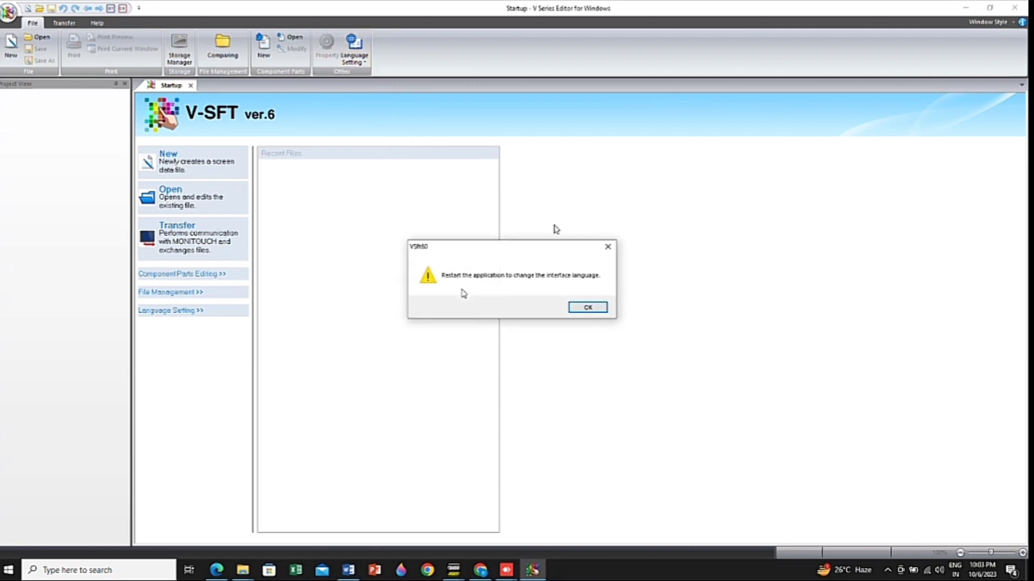
{"action": "left_click", "coordinate": [608, 248]}
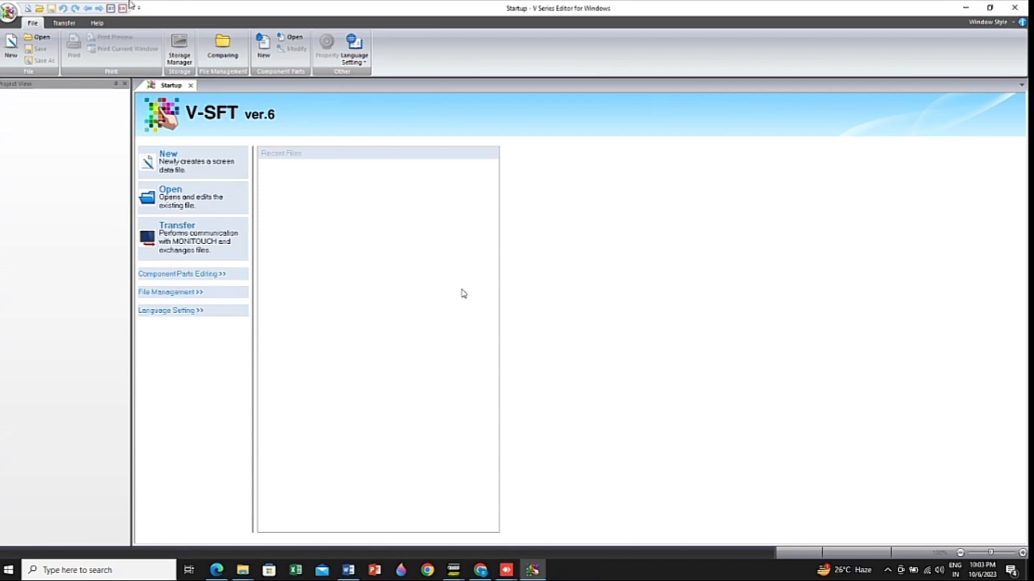
{"action": "left_click", "coordinate": [63, 23]}
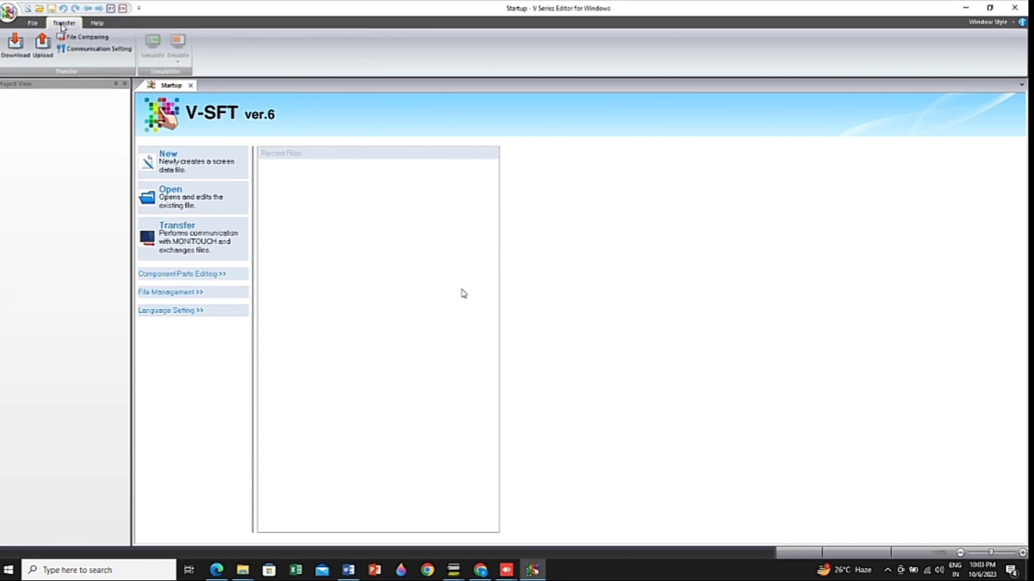
{"action": "left_click", "coordinate": [34, 25]}
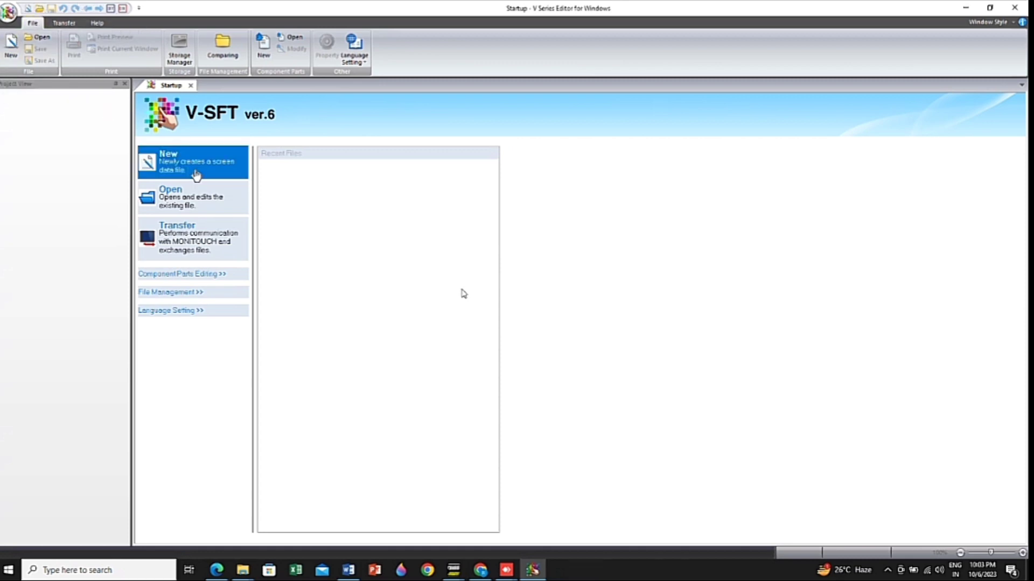
Start a new screen data file with edit model V808C and size 640 x 480
{"action": "left_click", "coordinate": [195, 175]}
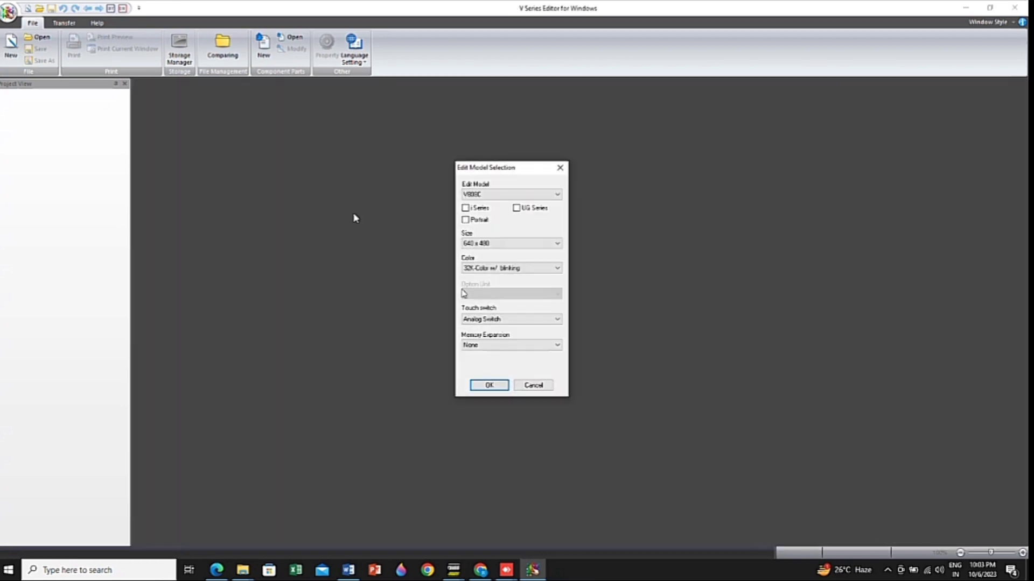
{"action": "left_click", "coordinate": [496, 191]}
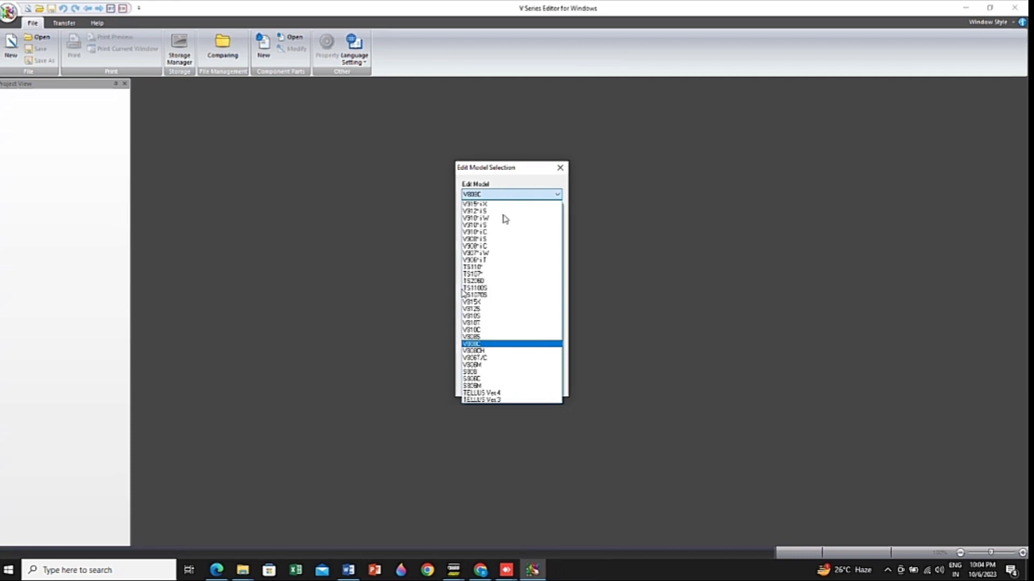
{"action": "left_click", "coordinate": [502, 344]}
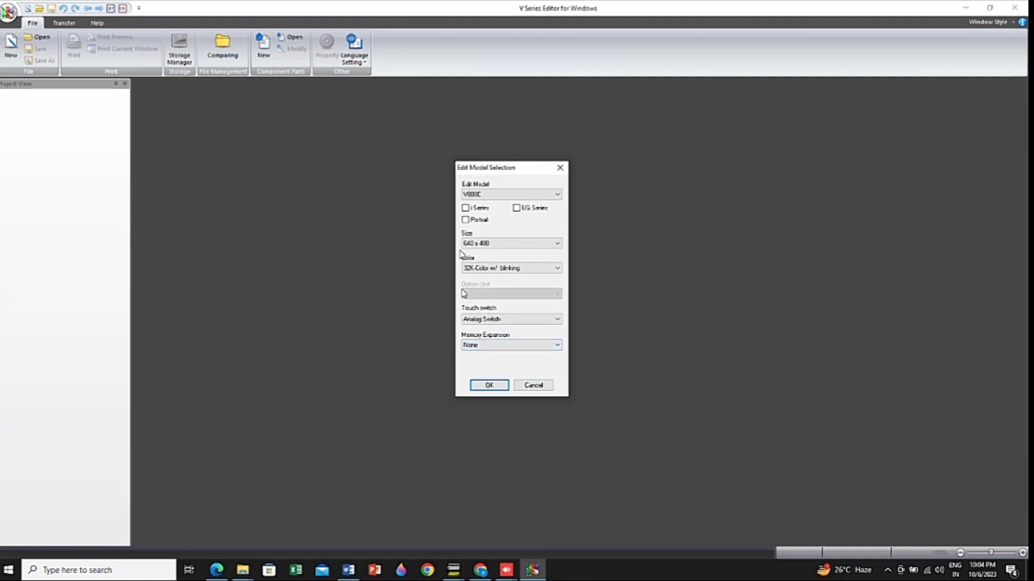
{"action": "left_click", "coordinate": [484, 244]}
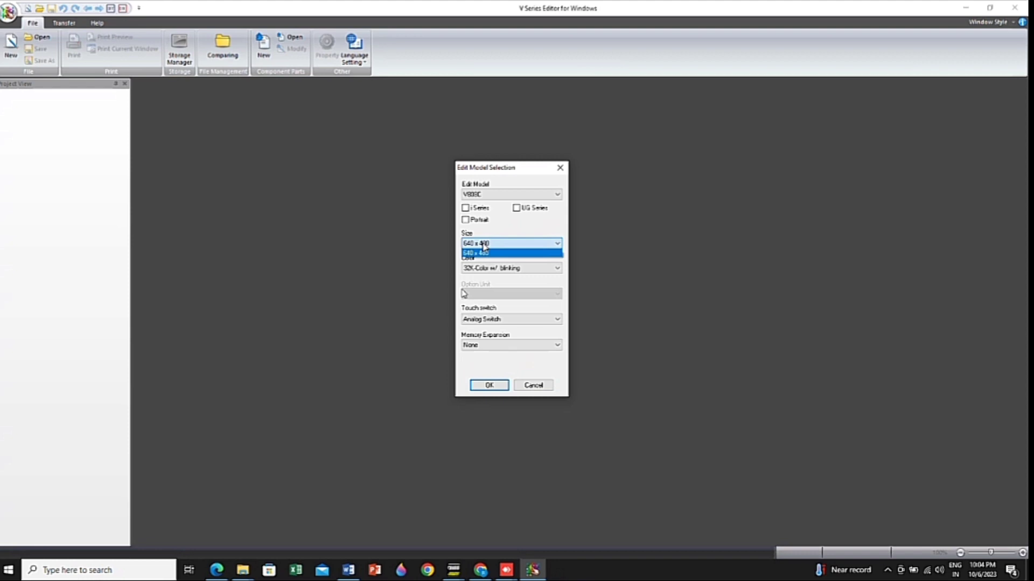
{"action": "left_click", "coordinate": [506, 246]}
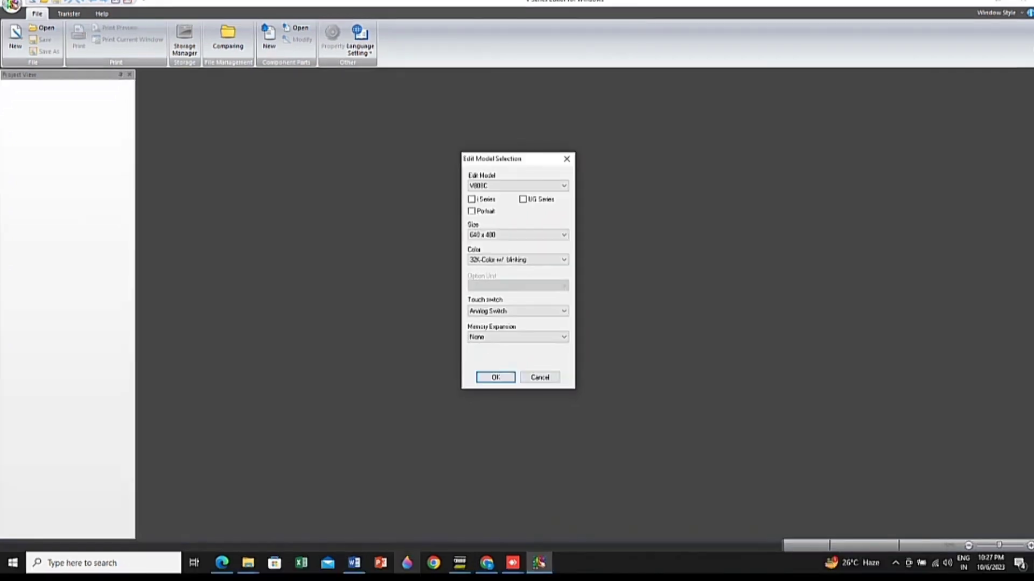
Consult the MONITOUCH model-name breakdown in the Hardware Specifications V8 PDF in Chrome and return to V-SFT
{"action": "left_click", "coordinate": [491, 567]}
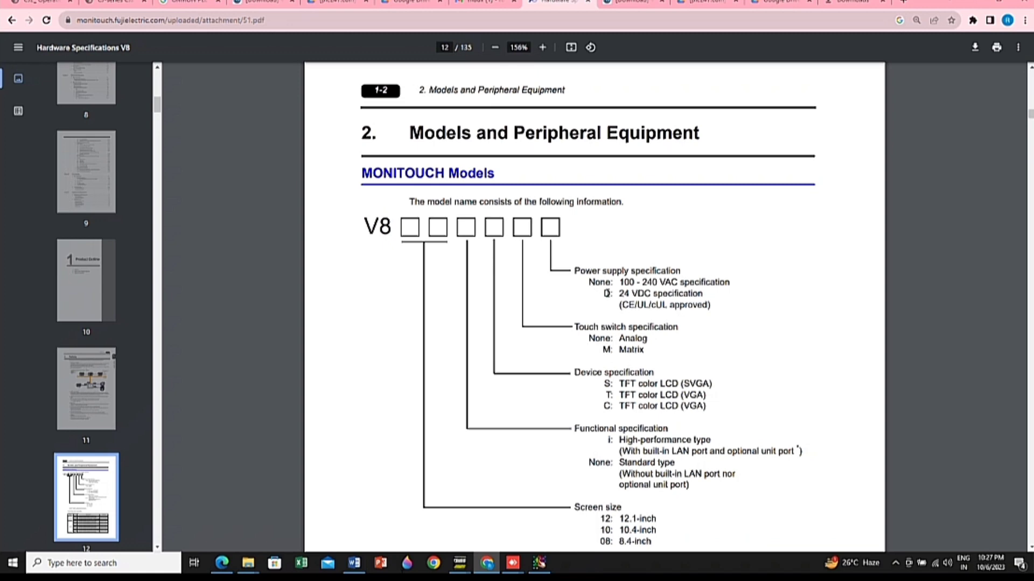
{"action": "left_click", "coordinate": [536, 565]}
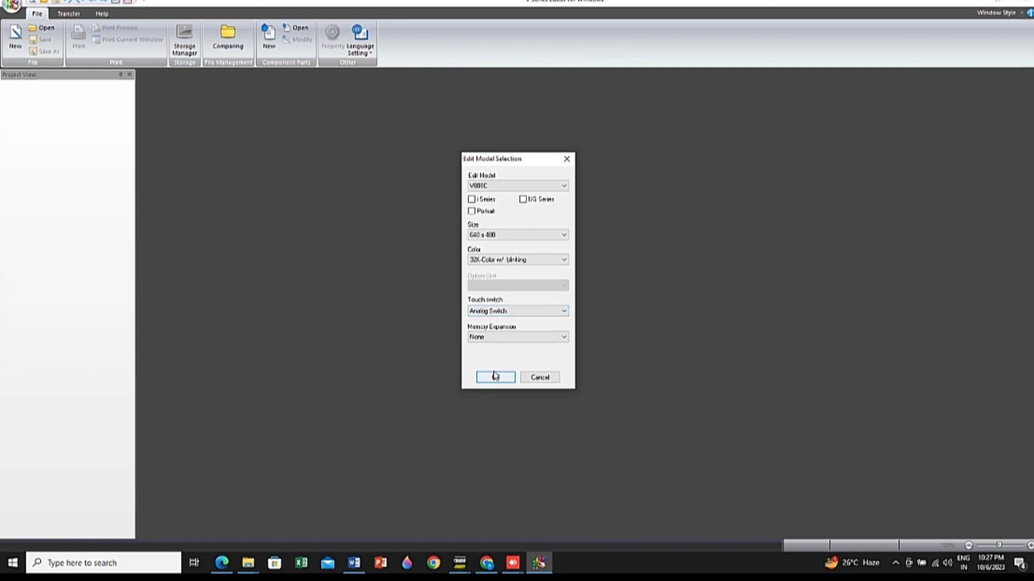
Keep Analog Switch as the touch switch type and confirm the edit model selection
{"action": "left_click", "coordinate": [507, 311]}
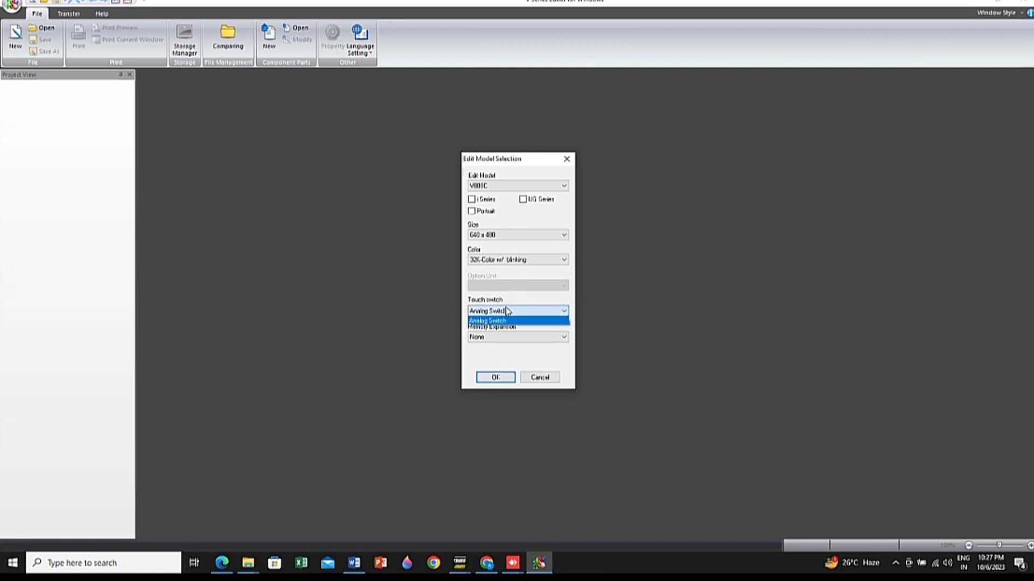
{"action": "left_click", "coordinate": [506, 310]}
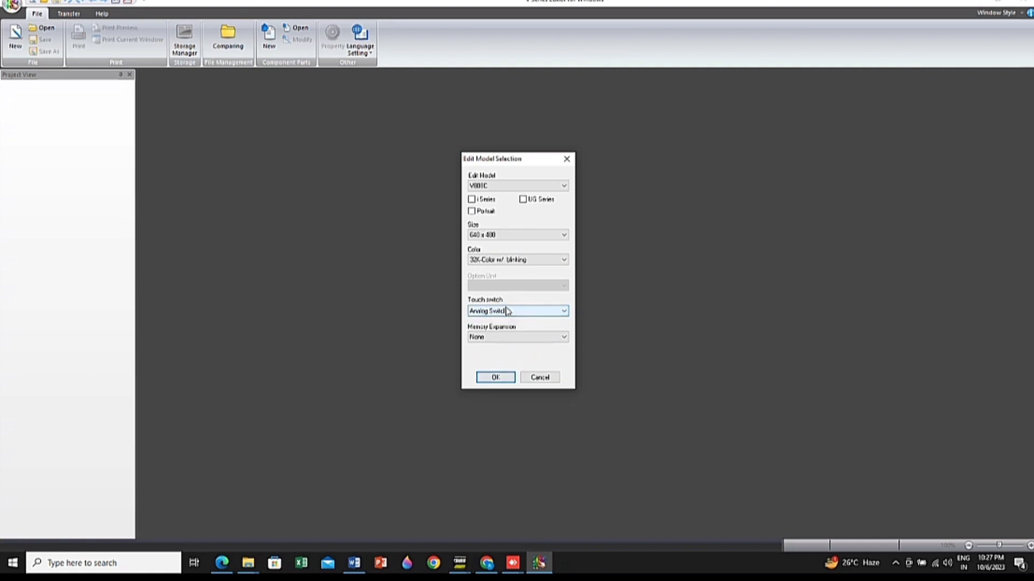
{"action": "left_click", "coordinate": [496, 378]}
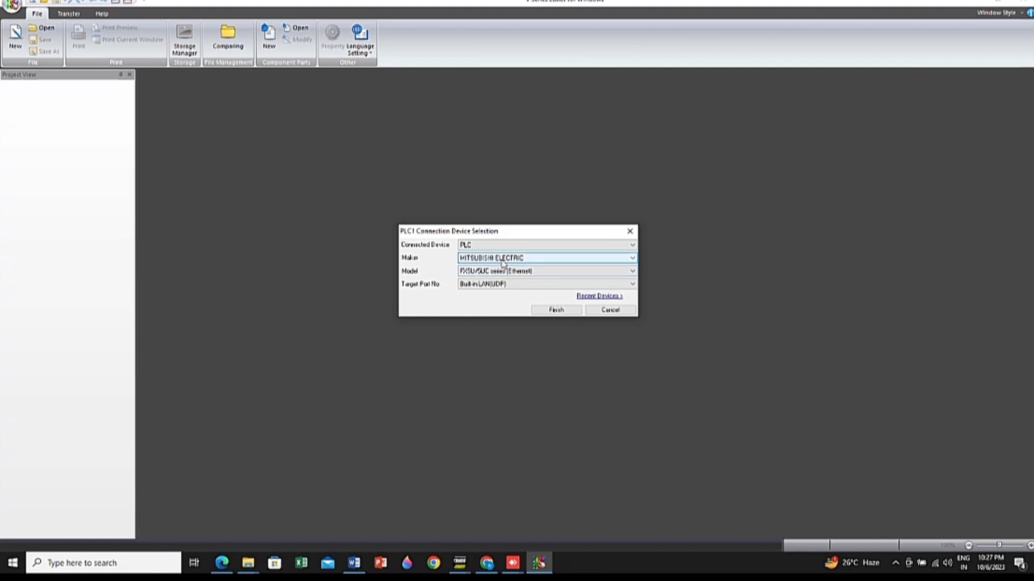
Set the PLC1 connection to MITSUBISHI ELECTRIC, model FX5U/5UC series (Ethernet), target port Built-in LAN(TCP), and finish the device selection
{"action": "left_click", "coordinate": [504, 258]}
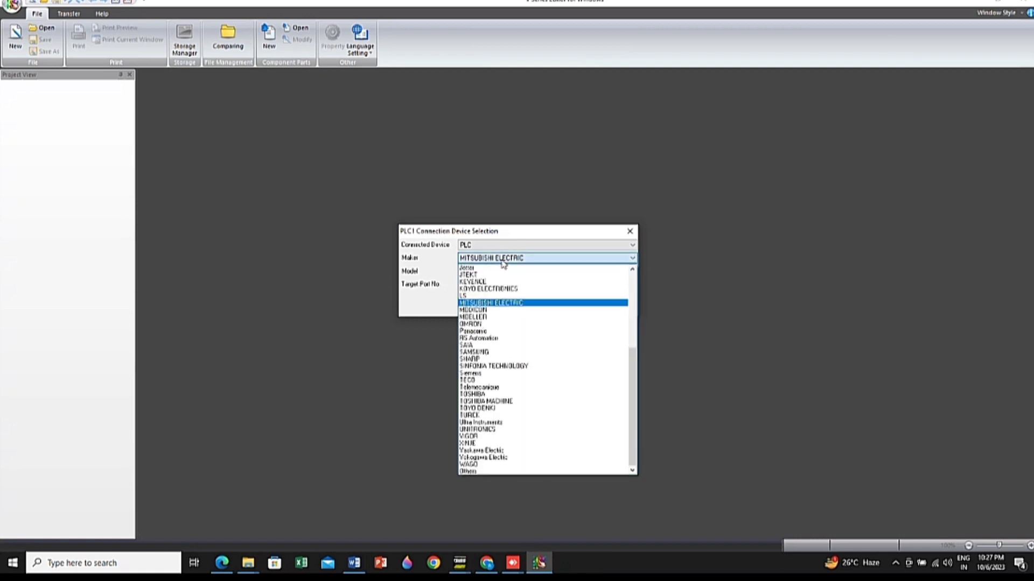
{"action": "left_click", "coordinate": [493, 303]}
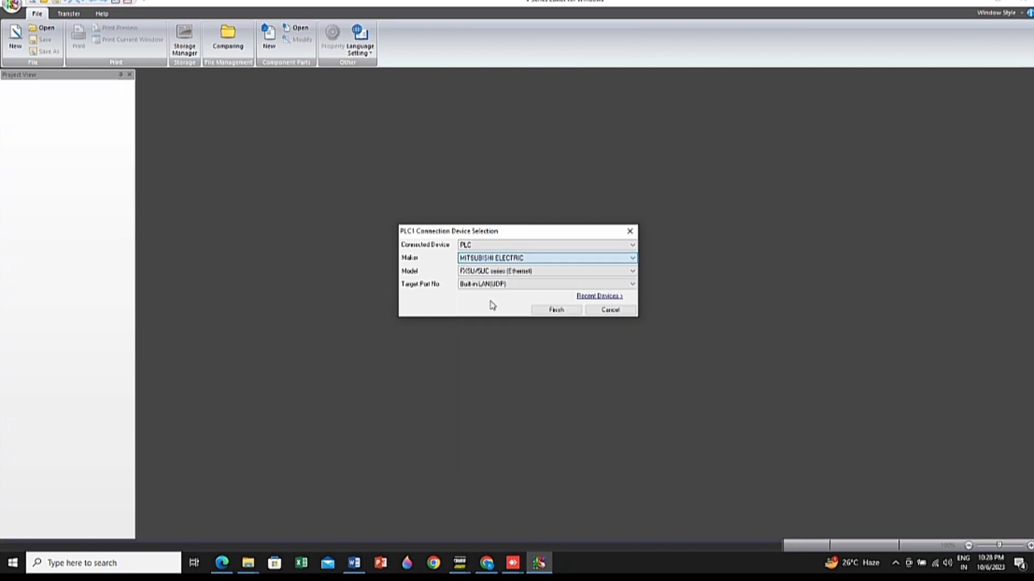
{"action": "left_click", "coordinate": [519, 272]}
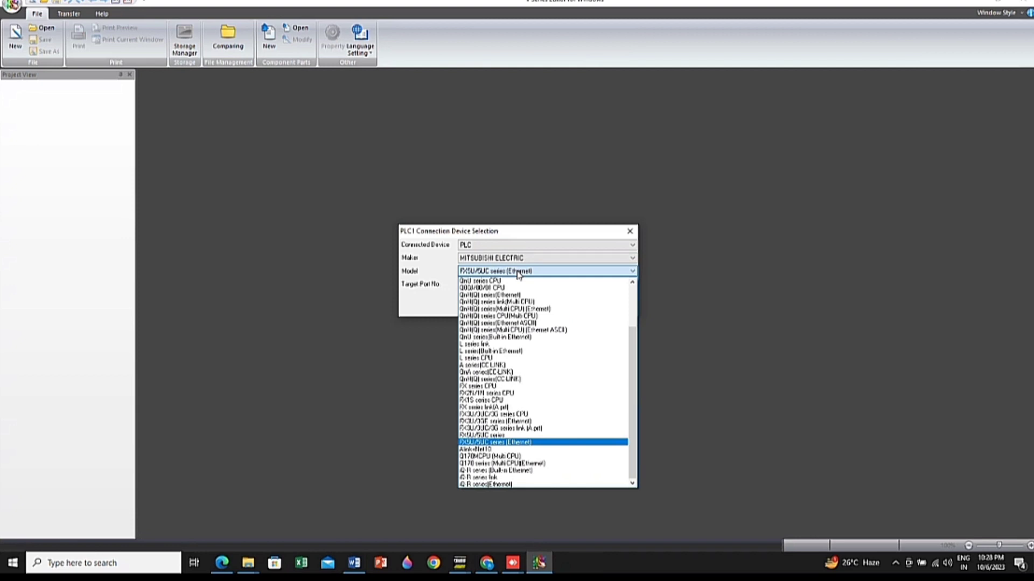
{"action": "left_click", "coordinate": [547, 443]}
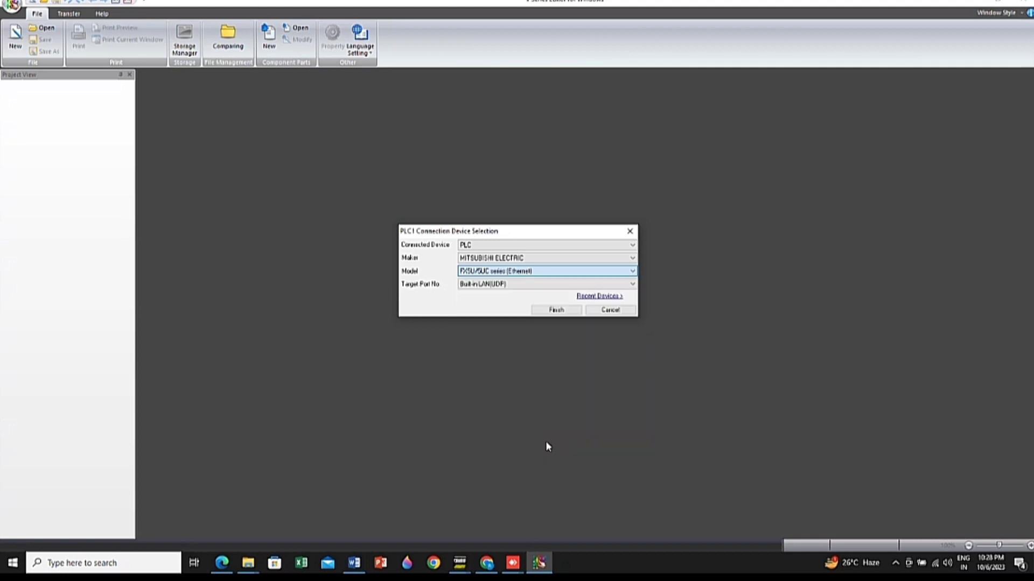
{"action": "left_click", "coordinate": [515, 287]}
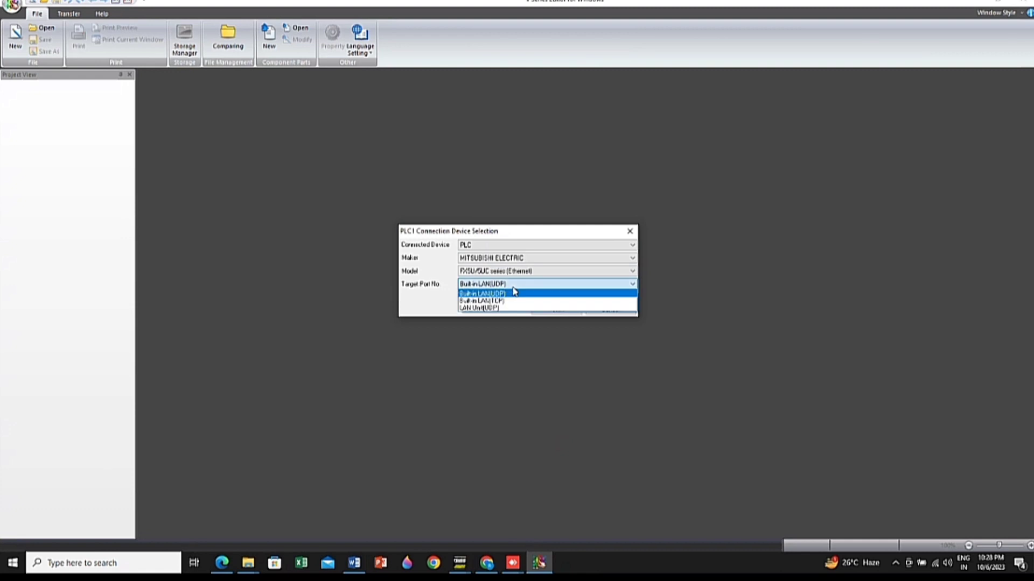
{"action": "key", "text": "Down"}
{"action": "key", "text": "Return"}
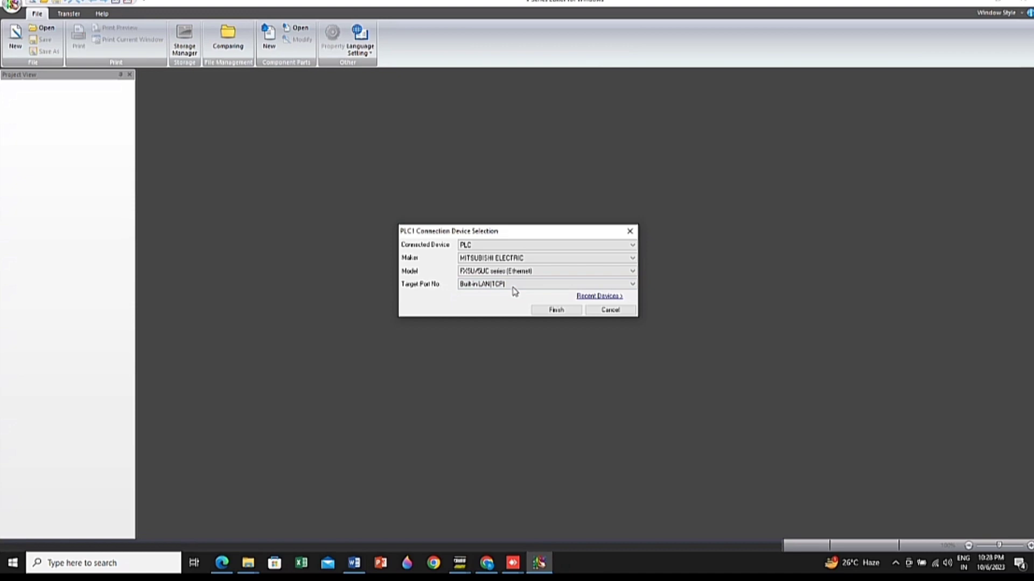
{"action": "left_click", "coordinate": [556, 310]}
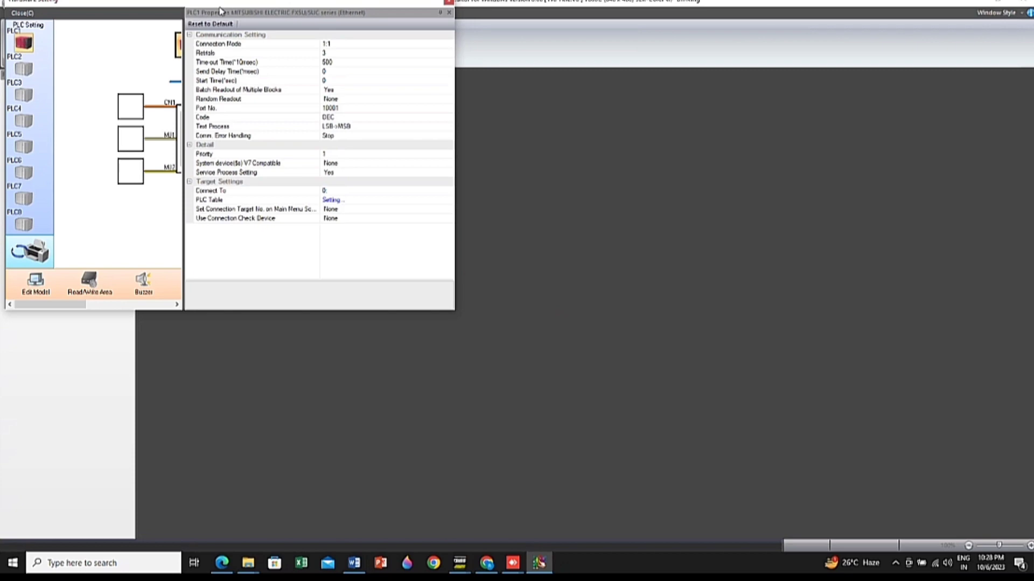
Move the Hardware Setting window toward the middle of the workspace and narrow its PLC1 properties area to expose the whole connection diagram
{"action": "left_click_drag", "start_coordinate": [220, 11], "coordinate": [418, 147]}
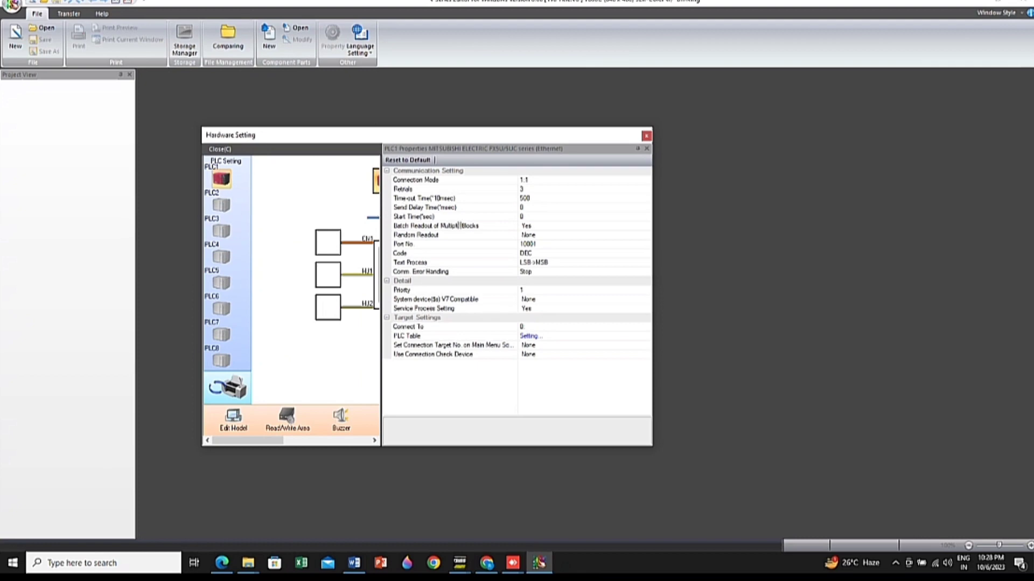
{"action": "left_click_drag", "start_coordinate": [459, 226], "coordinate": [530, 244]}
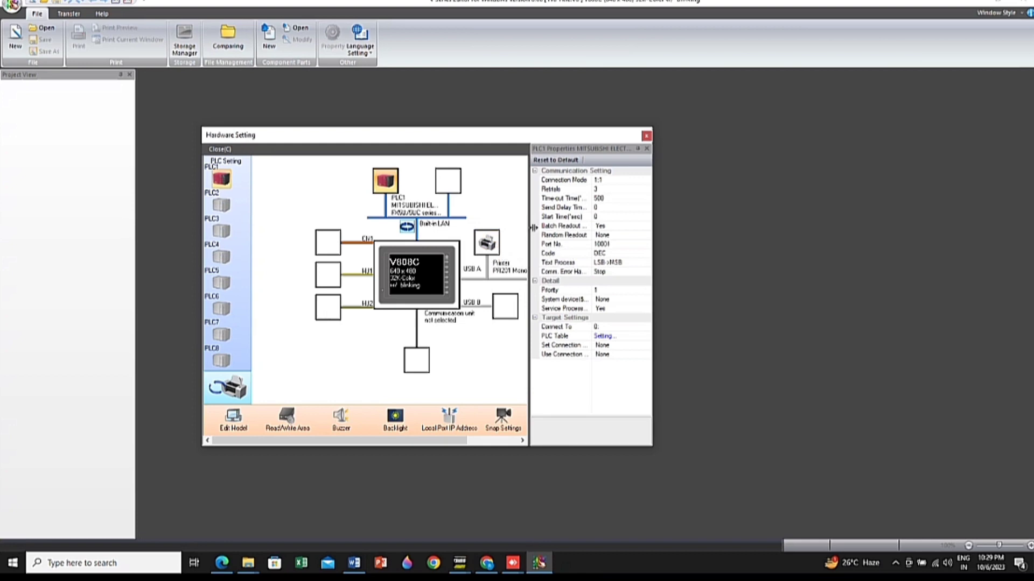
{"action": "left_click_drag", "start_coordinate": [529, 231], "coordinate": [613, 245]}
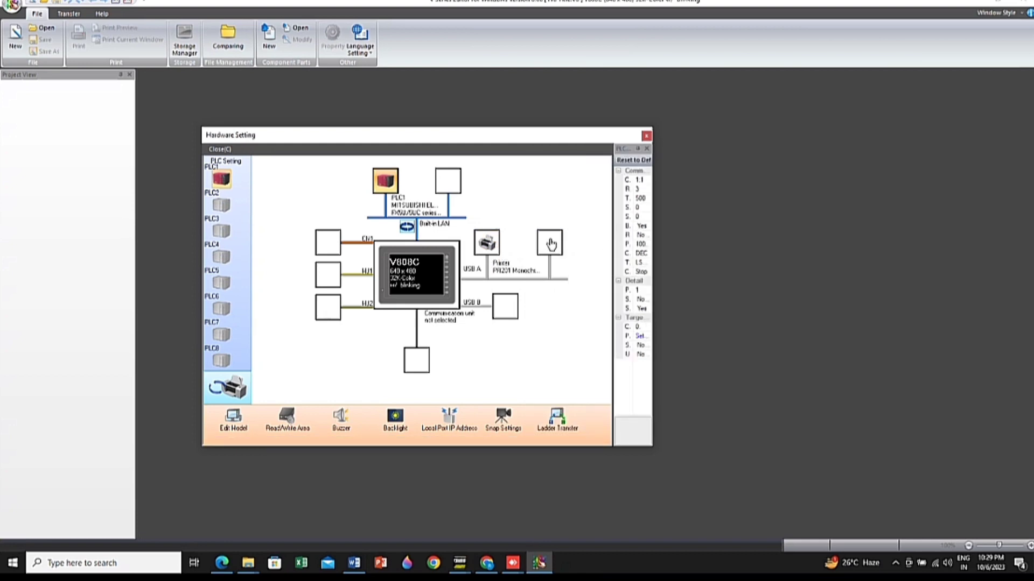
Check which device types can be connected to the empty USB A slot, and close the selection without adding a device
{"action": "left_click", "coordinate": [550, 245]}
{"action": "left_click", "coordinate": [550, 245]}
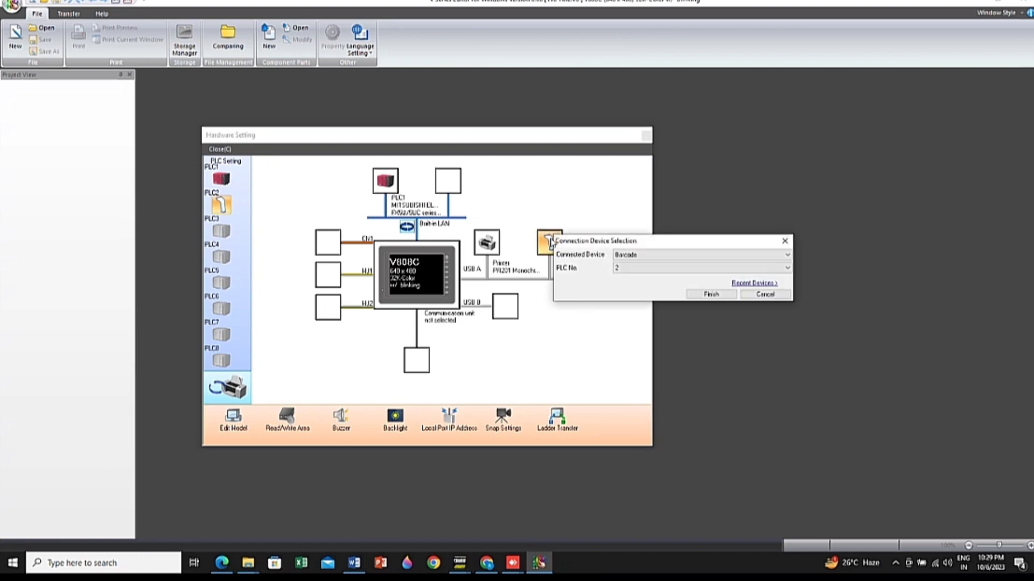
{"action": "left_click", "coordinate": [659, 259]}
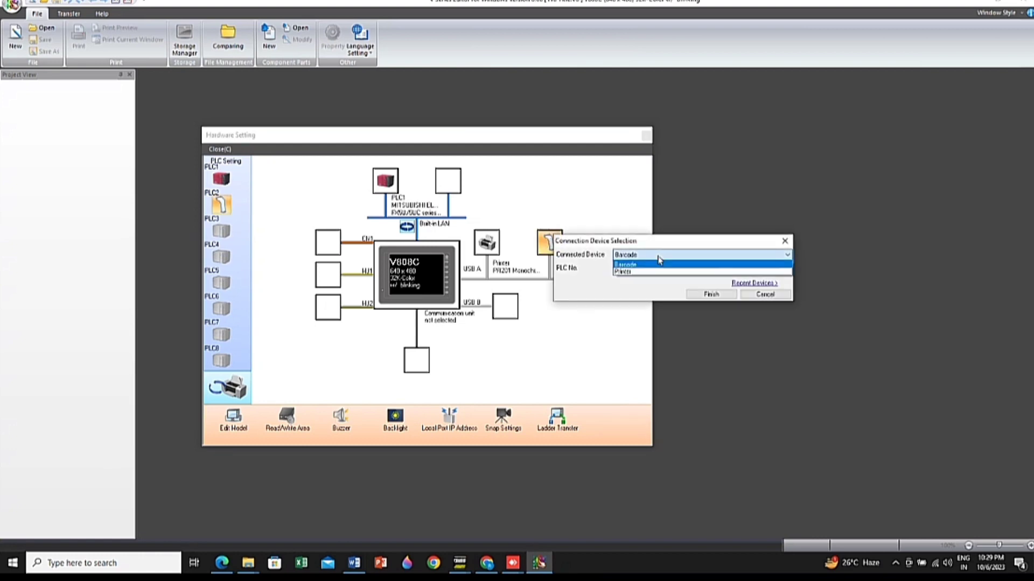
{"action": "left_click", "coordinate": [658, 258]}
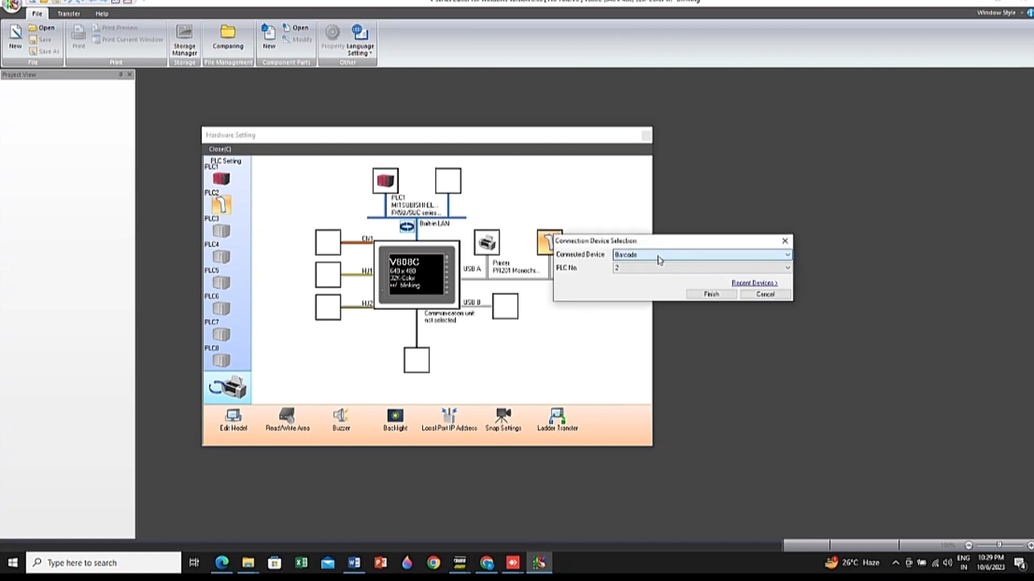
{"action": "left_click", "coordinate": [784, 240]}
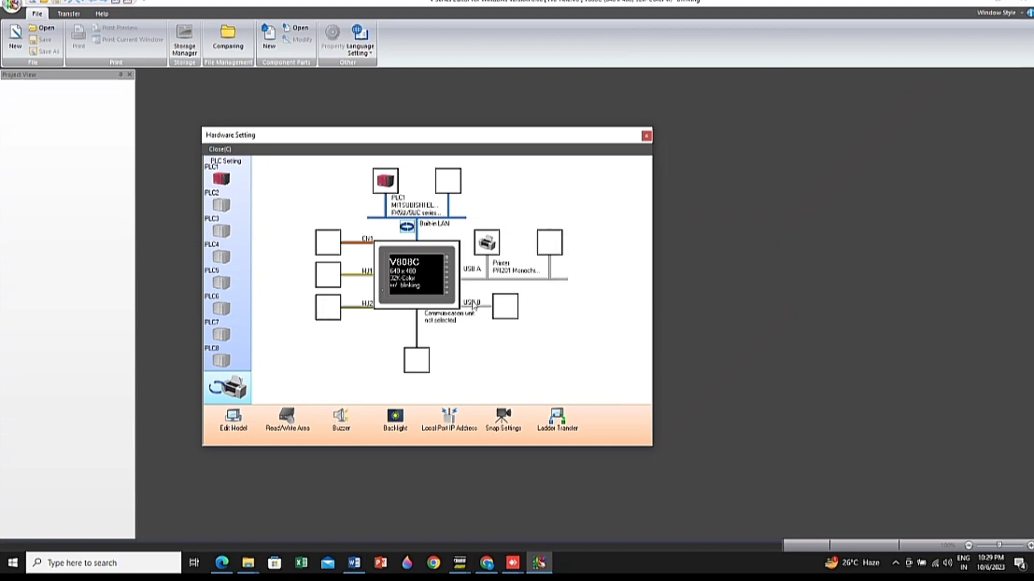
Review the PLC1 connection device selection without changing it, and widen the PLC1 properties area to expose the full communication settings
{"action": "double_click", "coordinate": [395, 188]}
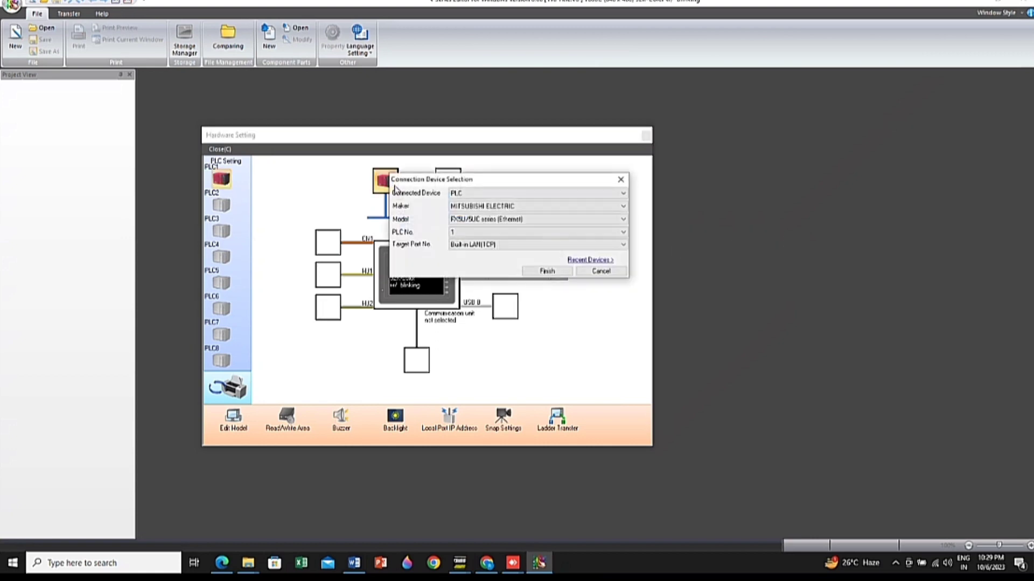
{"action": "left_click", "coordinate": [620, 180]}
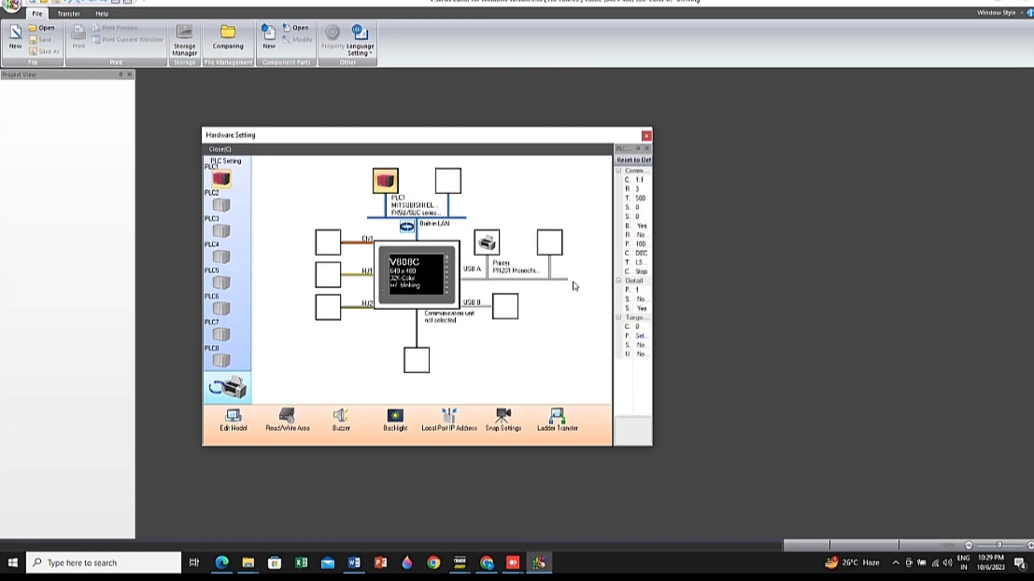
{"action": "left_click_drag", "start_coordinate": [613, 231], "coordinate": [543, 232]}
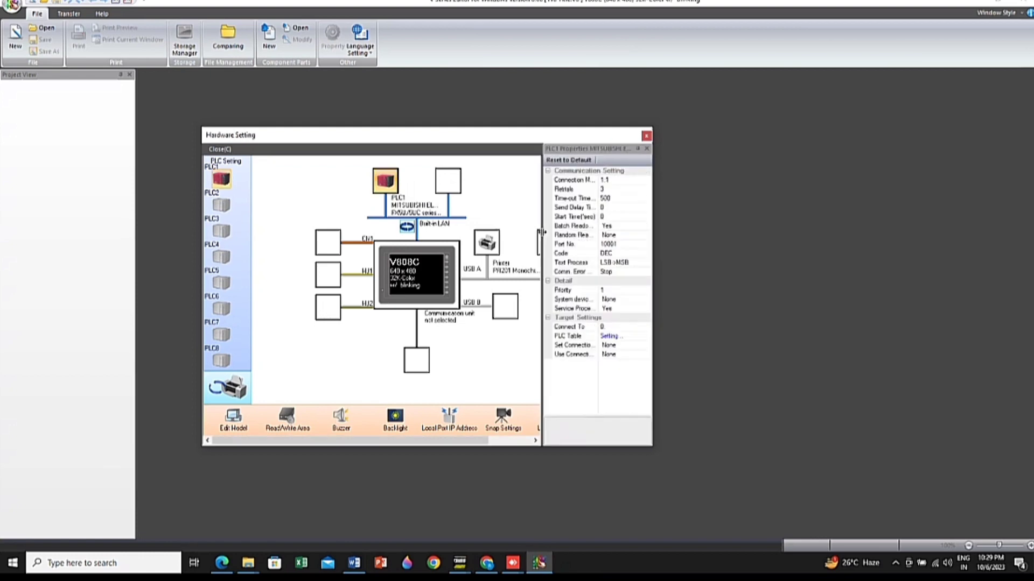
Inspect the IP Address and Port No. fields in PLC1's PLC Table without entering values, and close the hardware settings
{"action": "left_click", "coordinate": [607, 336]}
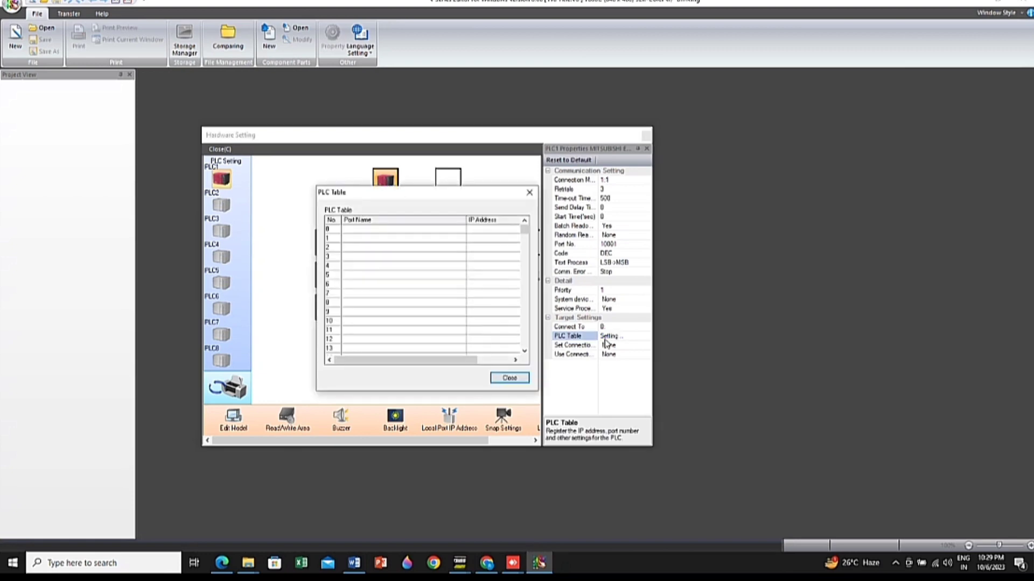
{"action": "left_click", "coordinate": [481, 230]}
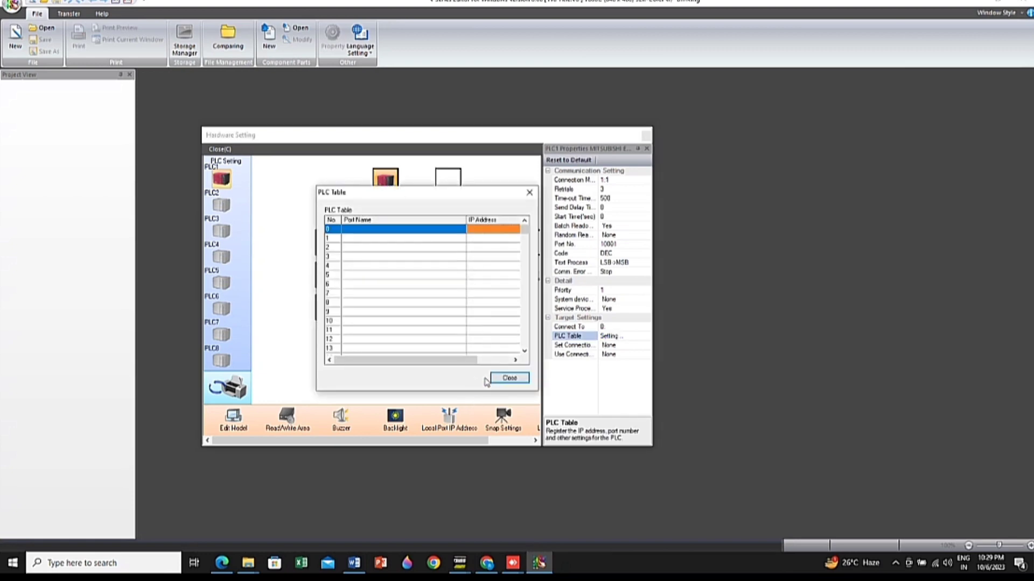
{"action": "left_click", "coordinate": [516, 359]}
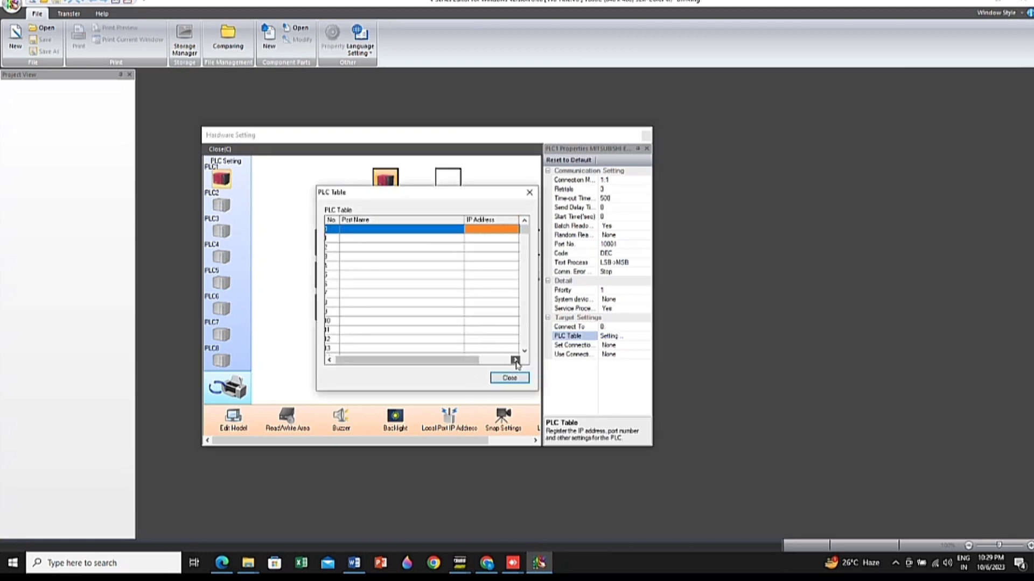
{"action": "left_click_drag", "start_coordinate": [477, 361], "coordinate": [533, 359]}
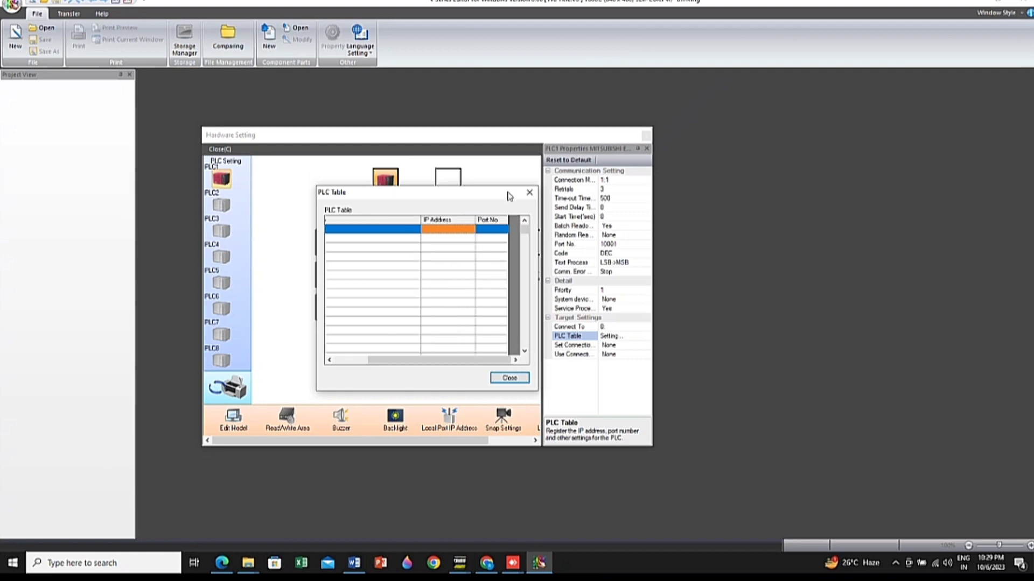
{"action": "left_click", "coordinate": [493, 229]}
{"action": "double_click", "coordinate": [451, 231]}
{"action": "left_click", "coordinate": [530, 193]}
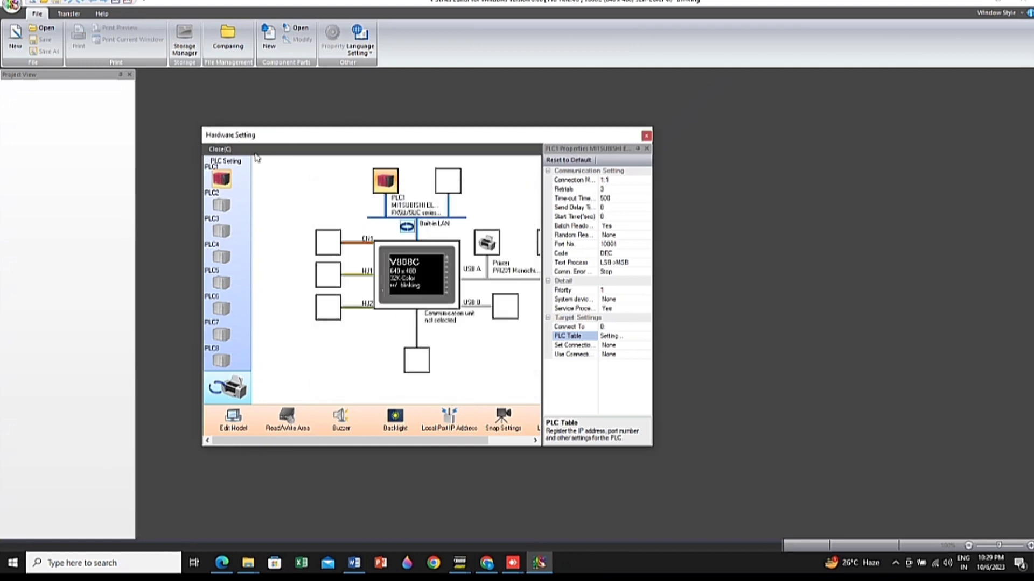
{"action": "left_click", "coordinate": [223, 149]}
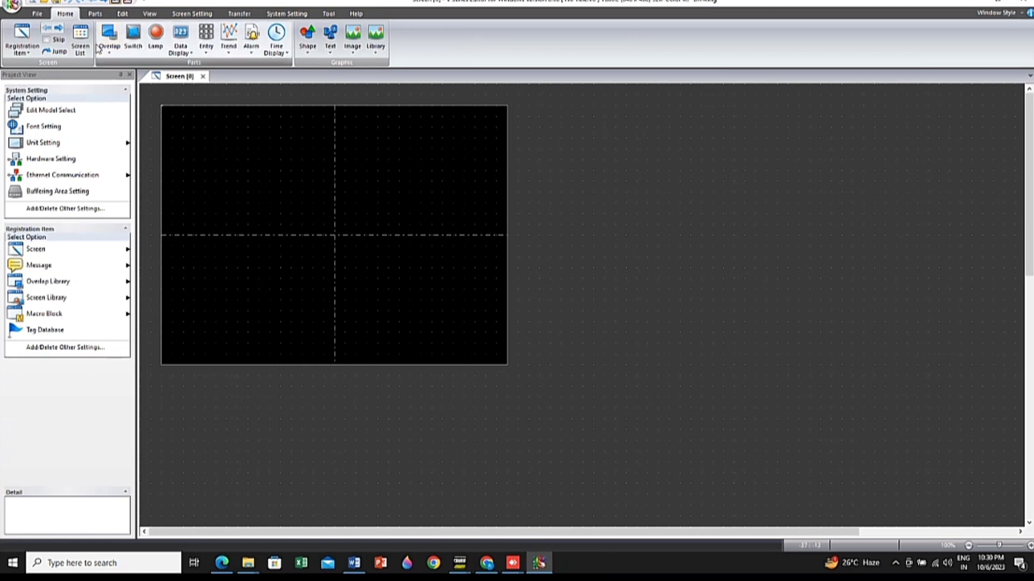
{"action": "left_click", "coordinate": [34, 10]}
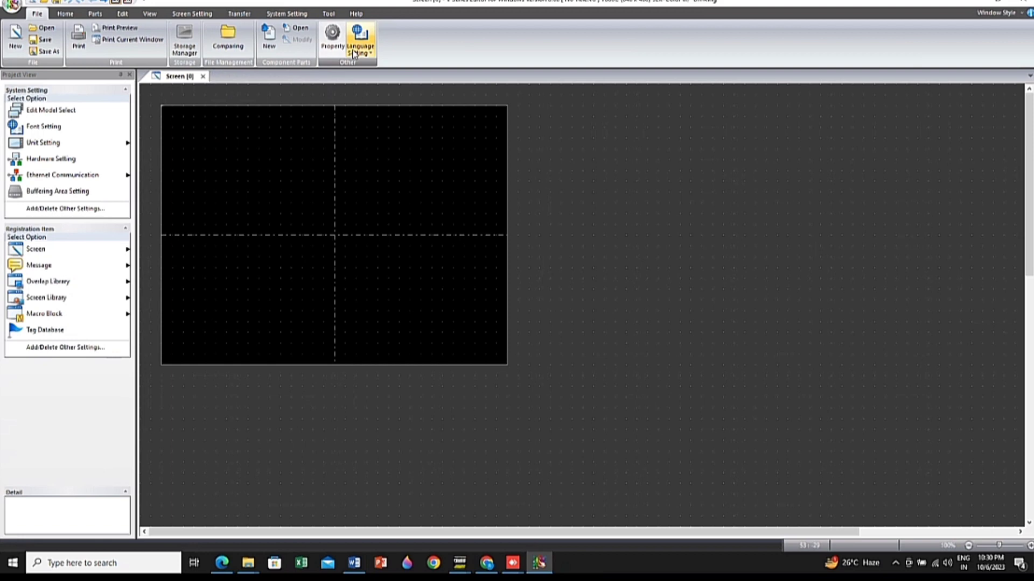
{"action": "left_click", "coordinate": [65, 14]}
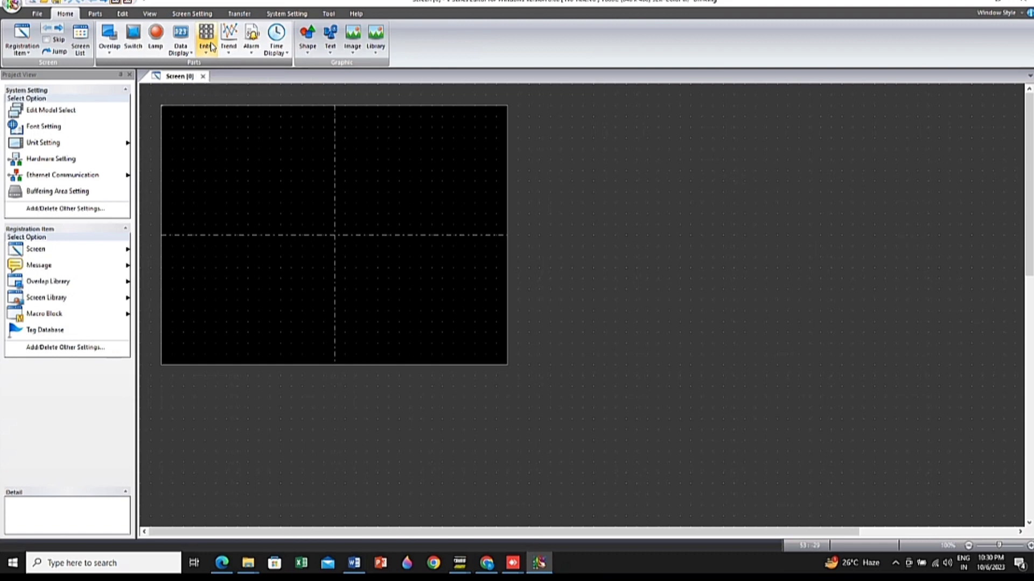
{"action": "left_click", "coordinate": [100, 15]}
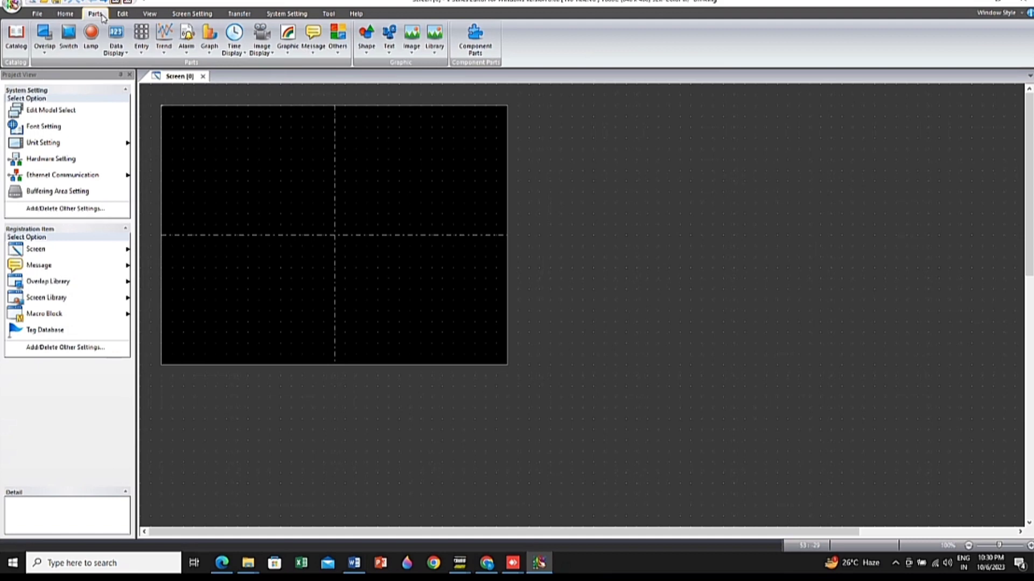
{"action": "left_click", "coordinate": [120, 14]}
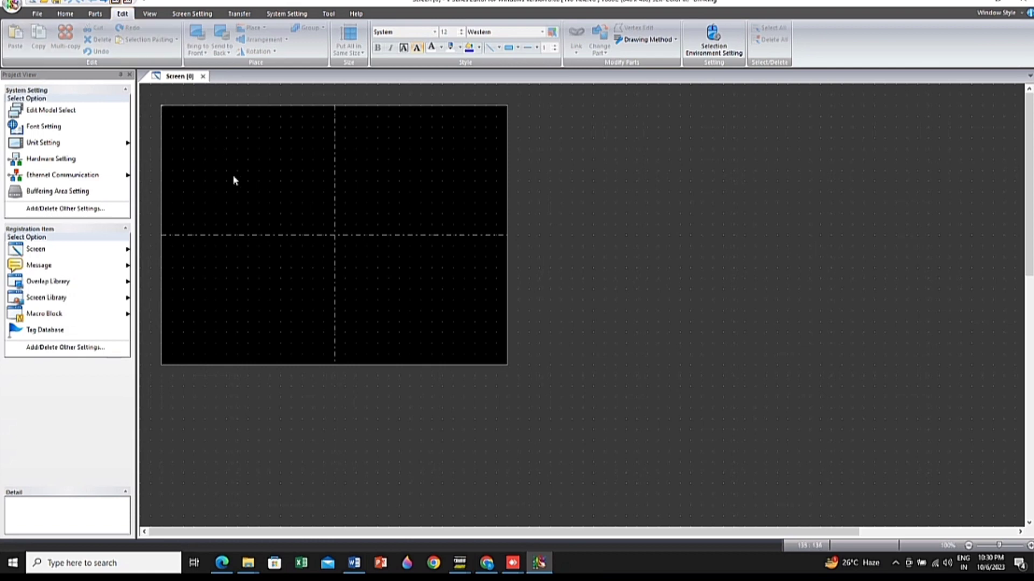
Place a switch part in the upper-left quarter of Screen [0]
{"action": "left_click", "coordinate": [95, 14]}
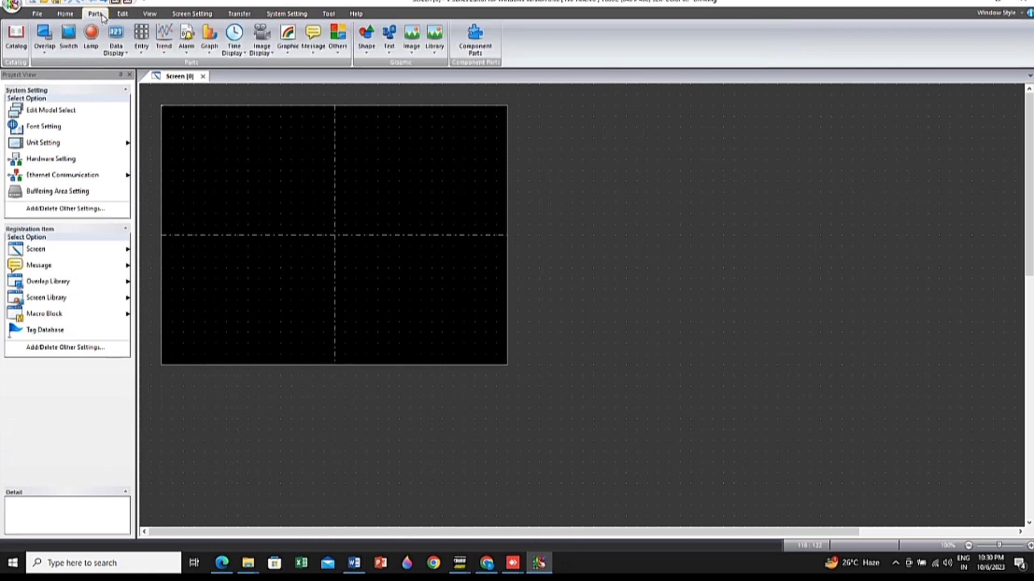
{"action": "left_click", "coordinate": [67, 33]}
{"action": "left_click", "coordinate": [263, 157]}
Review the editing, view and screen setting functions with the switch selected, and inspect the Macro settings without finishing them
{"action": "left_click", "coordinate": [122, 14]}
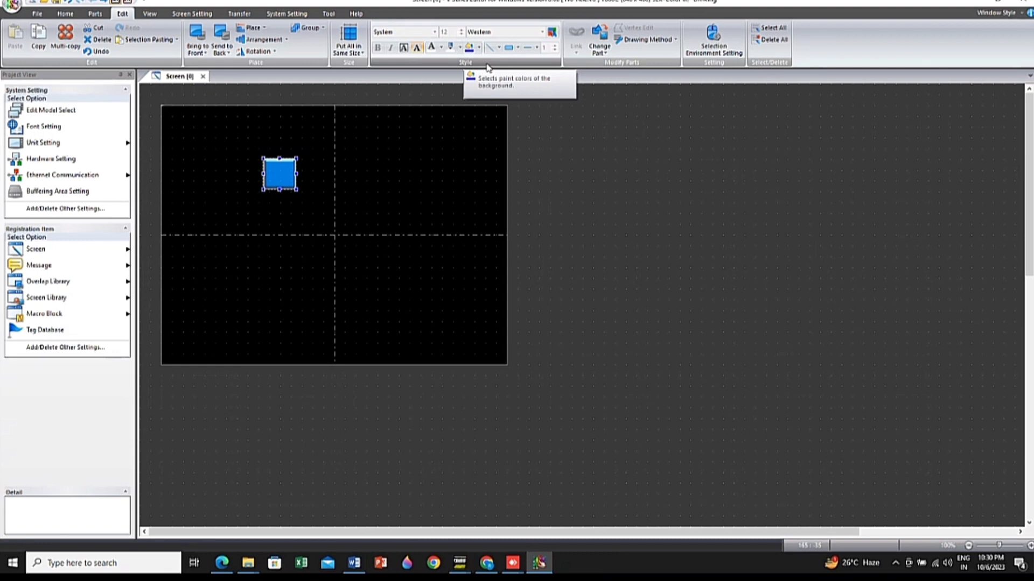
{"action": "left_click", "coordinate": [418, 50]}
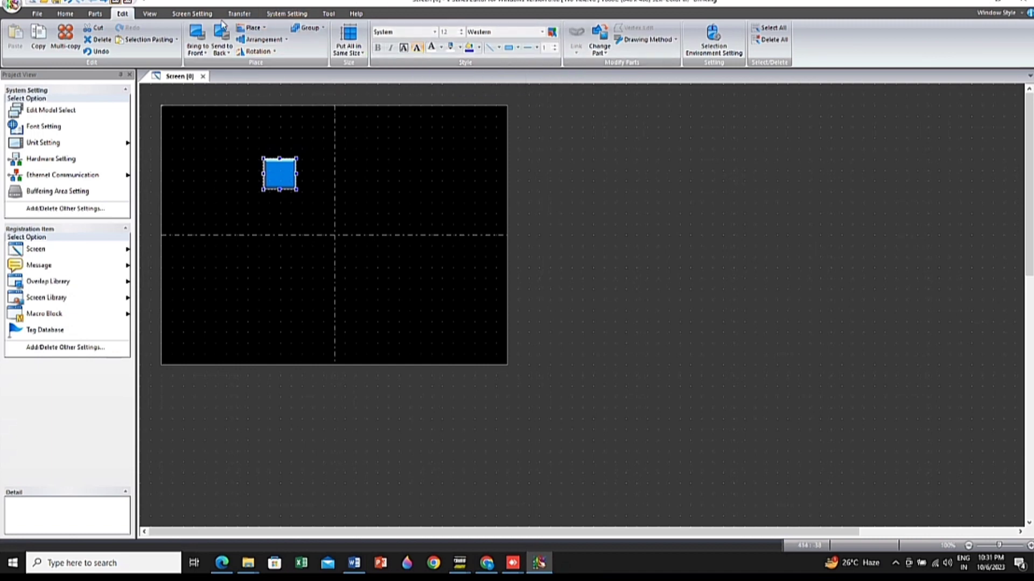
{"action": "left_click", "coordinate": [149, 13]}
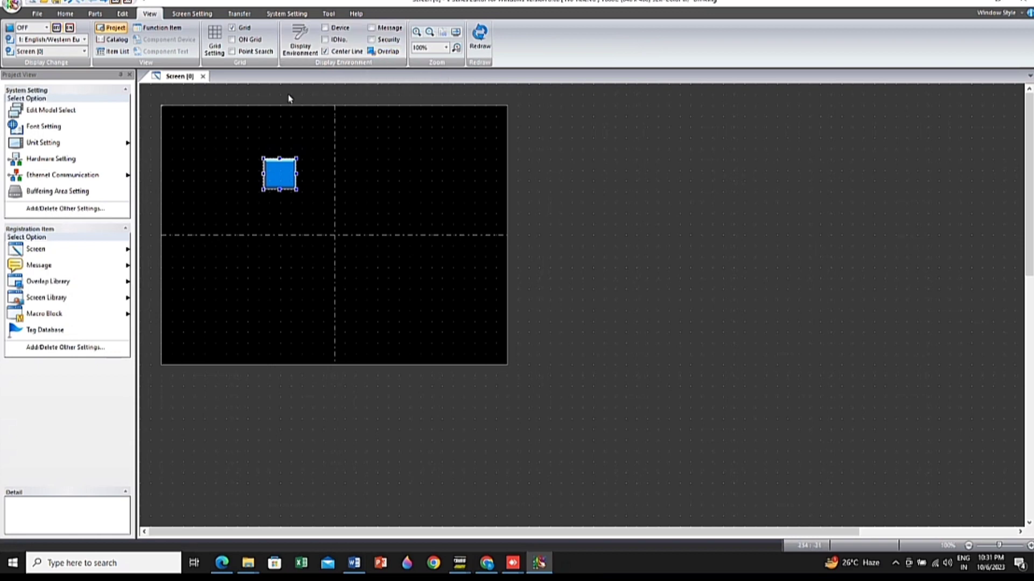
{"action": "left_click", "coordinate": [180, 14]}
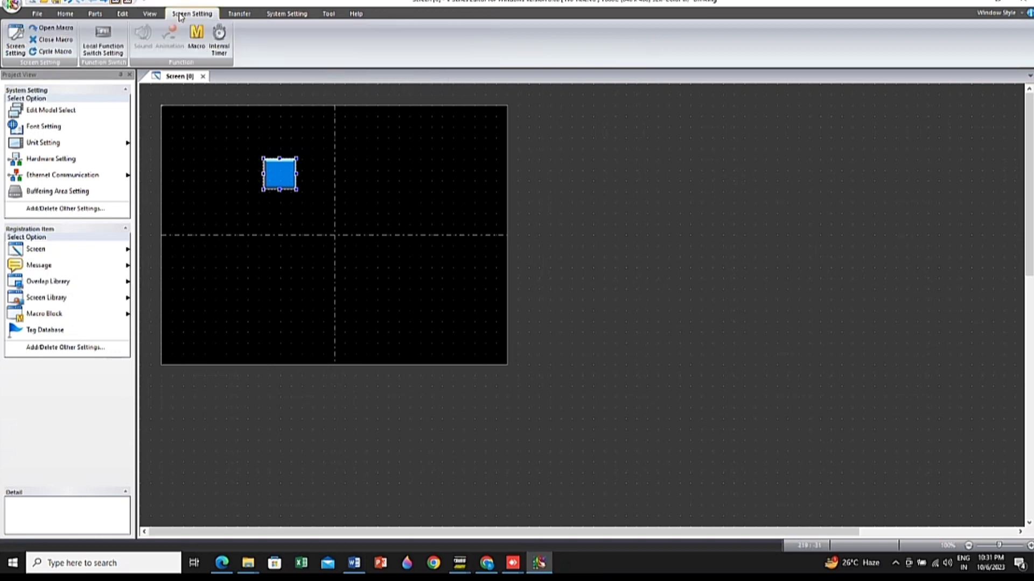
{"action": "left_click", "coordinate": [208, 47]}
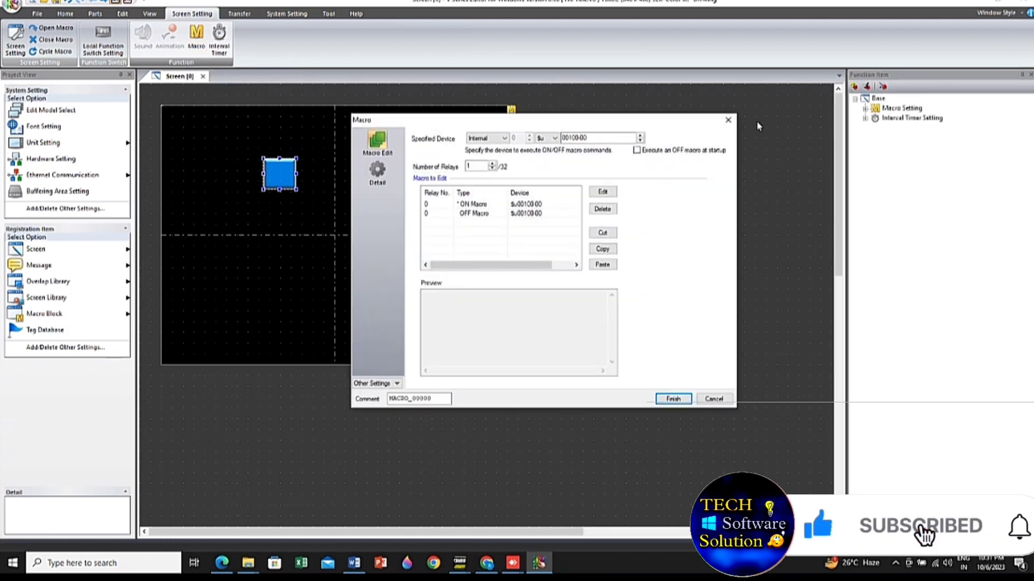
{"action": "left_click", "coordinate": [728, 120]}
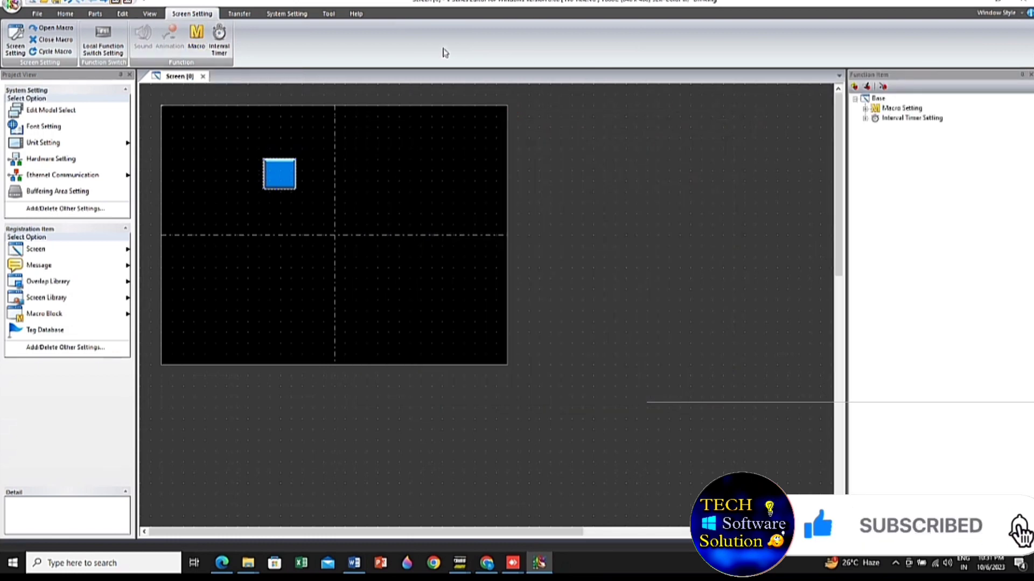
Review the transfer, system setting and tool functions, and check the software's version information
{"action": "left_click", "coordinate": [240, 14]}
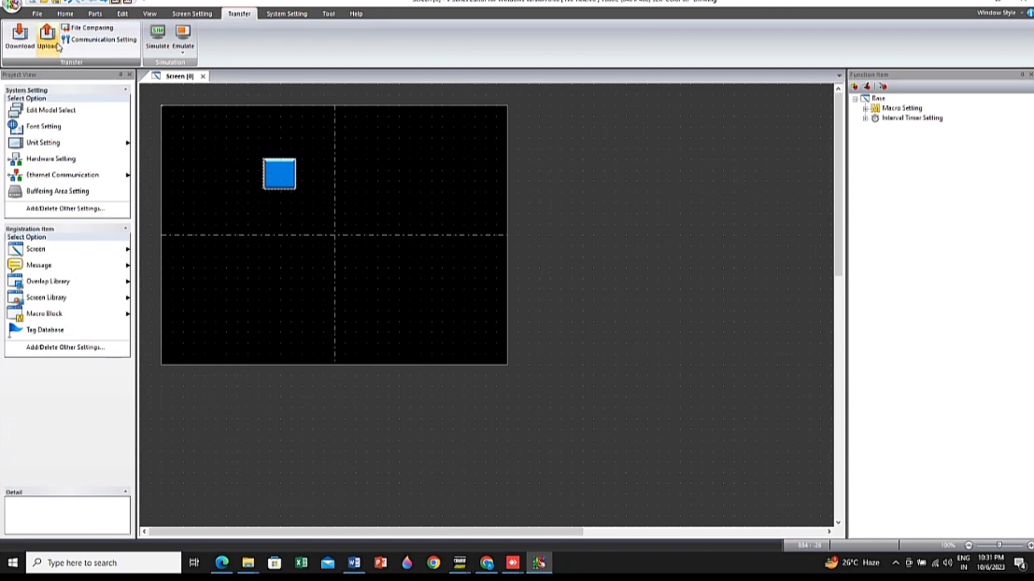
{"action": "left_click", "coordinate": [290, 15]}
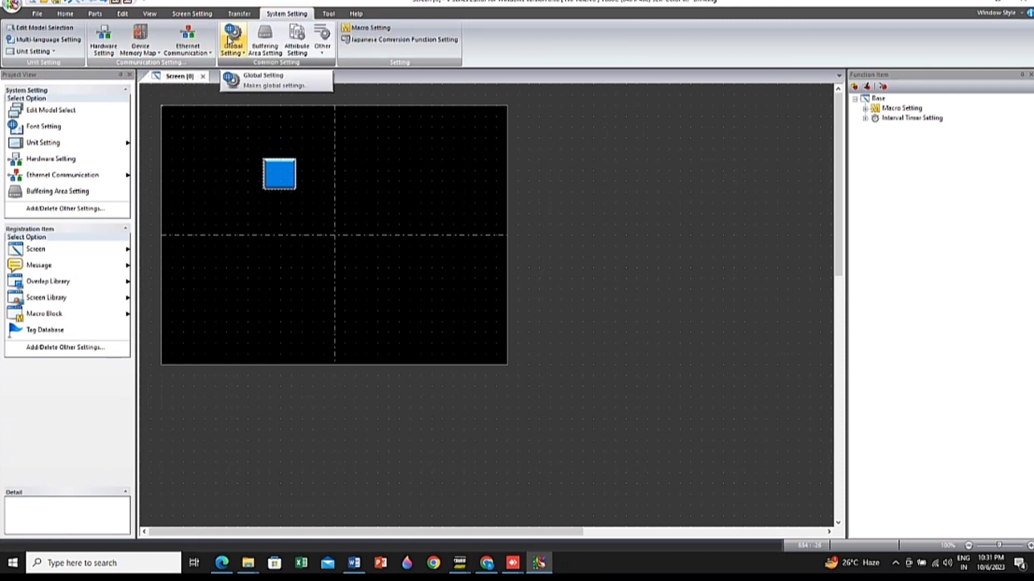
{"action": "left_click", "coordinate": [329, 14]}
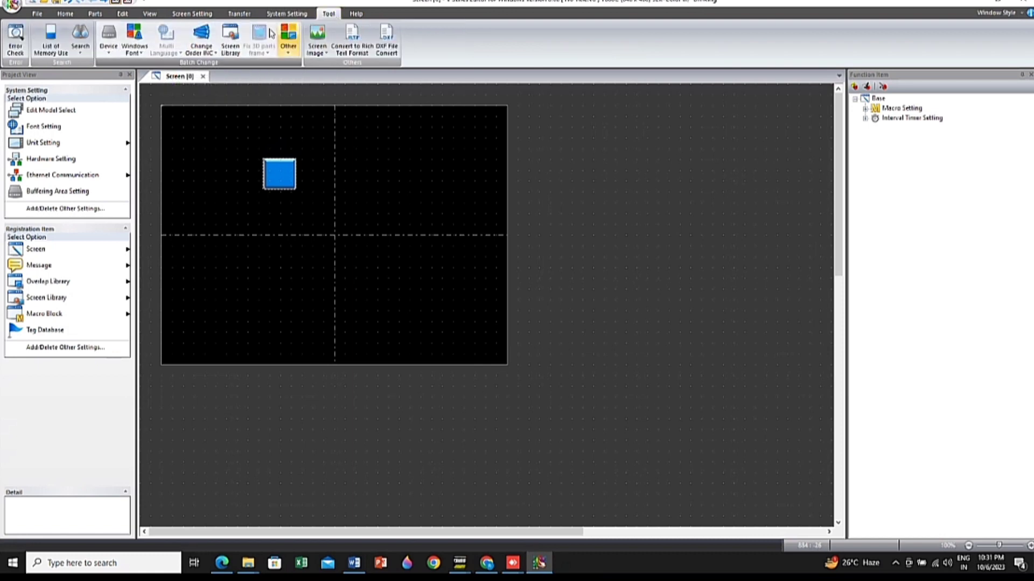
{"action": "left_click", "coordinate": [358, 14]}
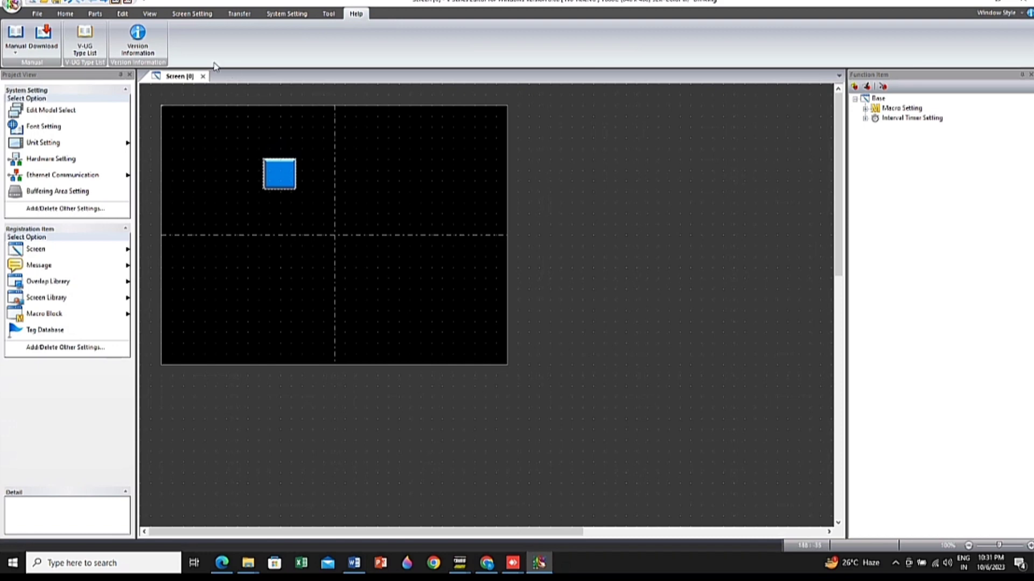
{"action": "left_click", "coordinate": [141, 45]}
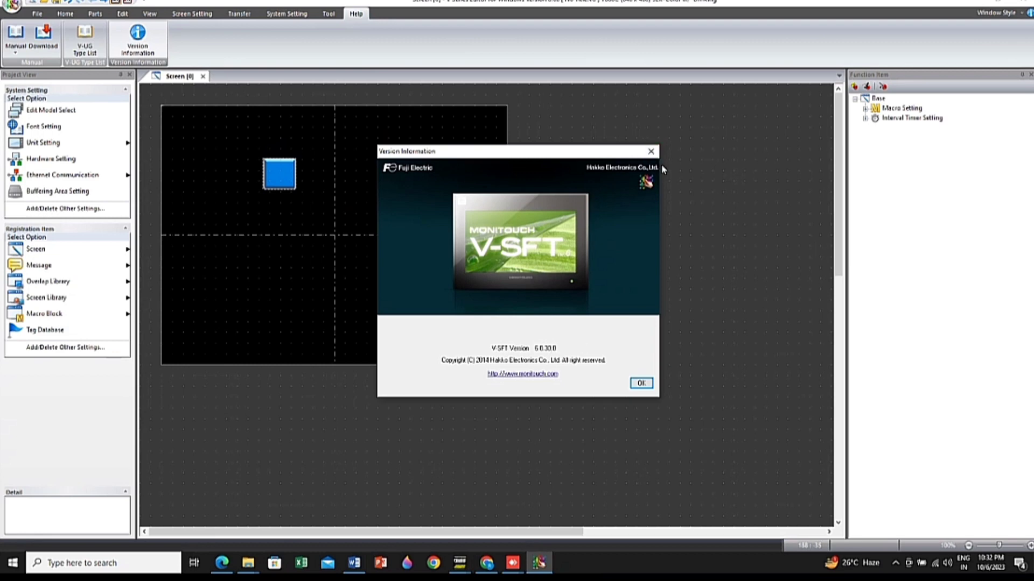
{"action": "left_click", "coordinate": [652, 152]}
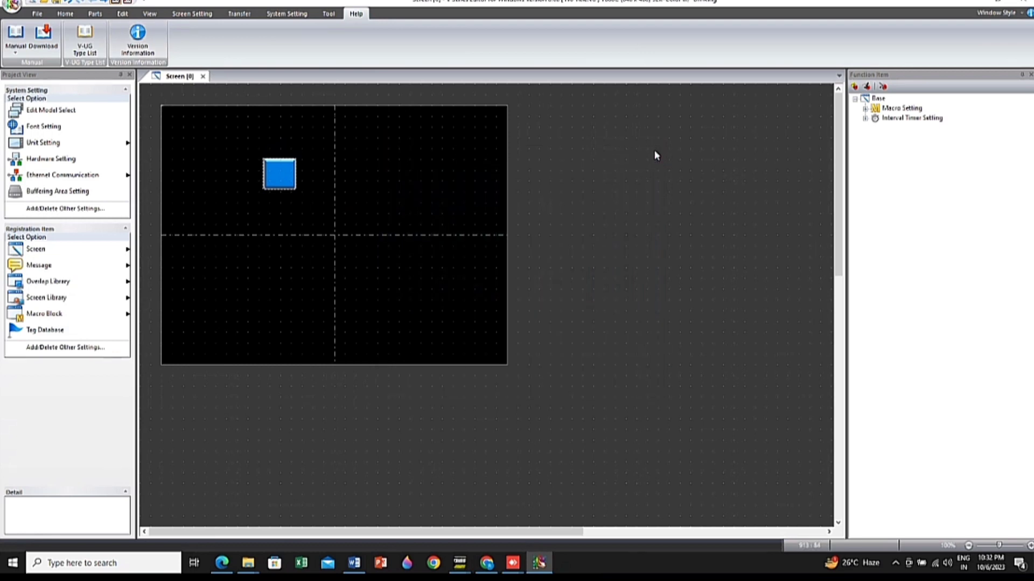